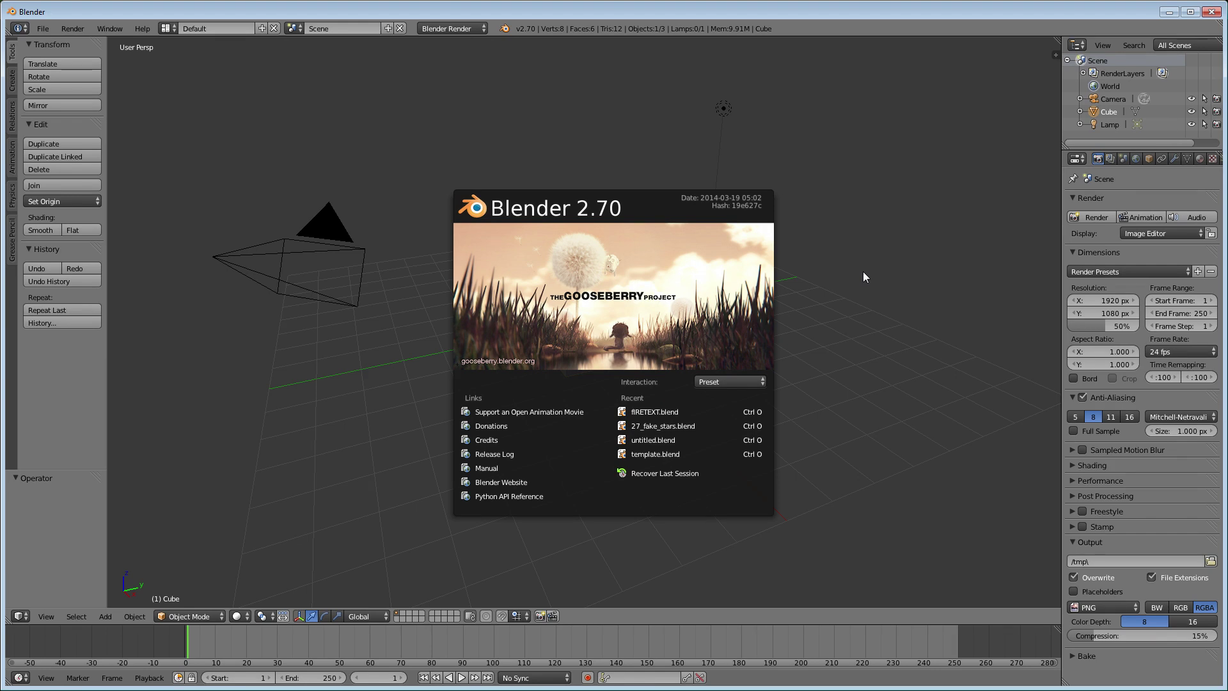
# Show the World settings in a widened properties editor and delete the default cube
pyautogui.click(1138, 156)
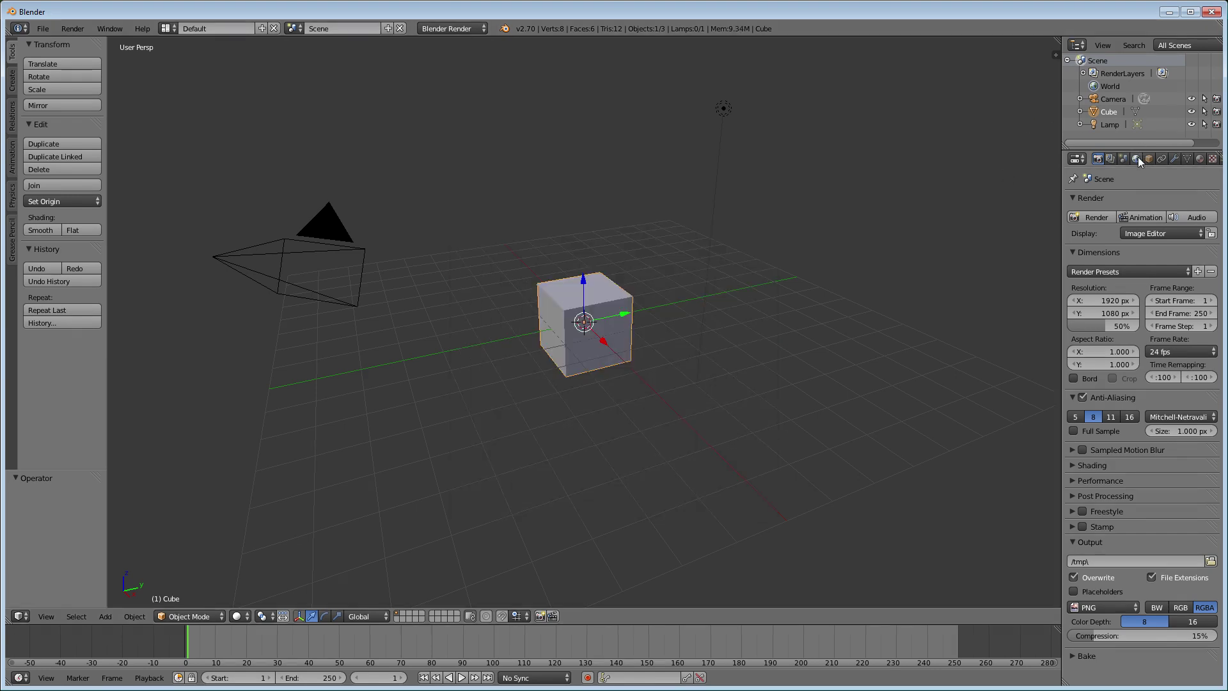
pyautogui.click(1134, 161)
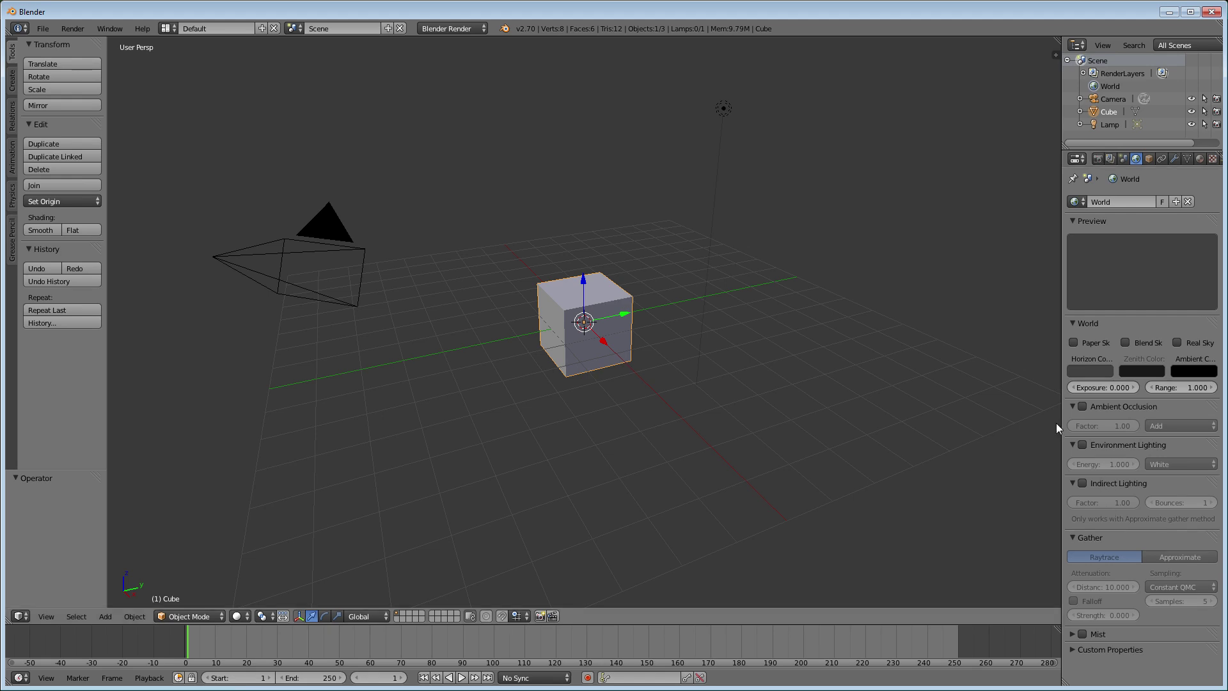
pyautogui.moveTo(1057, 431); pyautogui.dragTo(1028, 429)
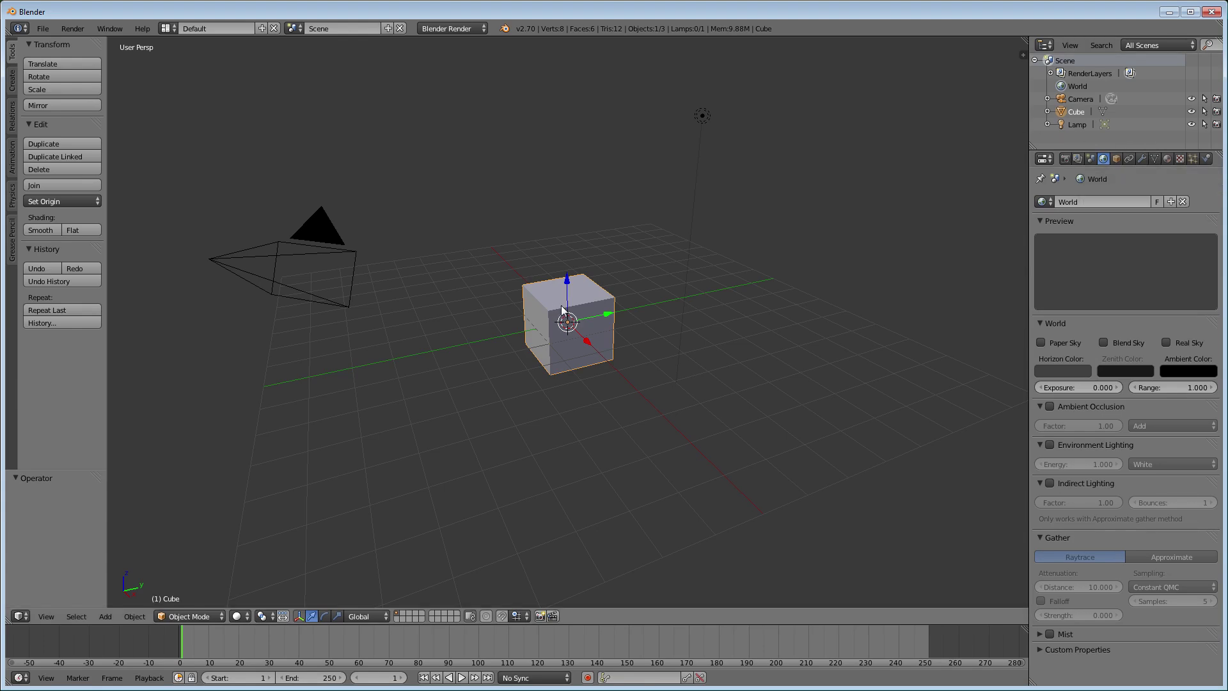
pyautogui.press('x')
pyautogui.click(539, 309)
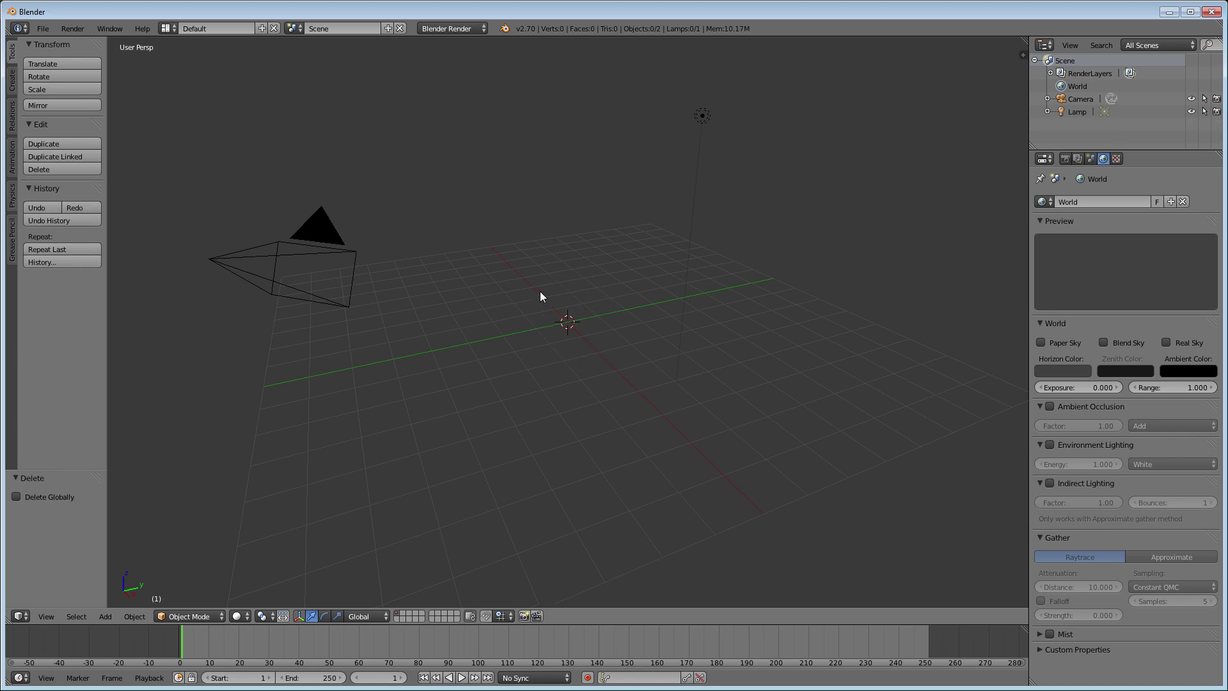
# Add a new texture to the World and set its type to Stucci
pyautogui.click(1117, 162)
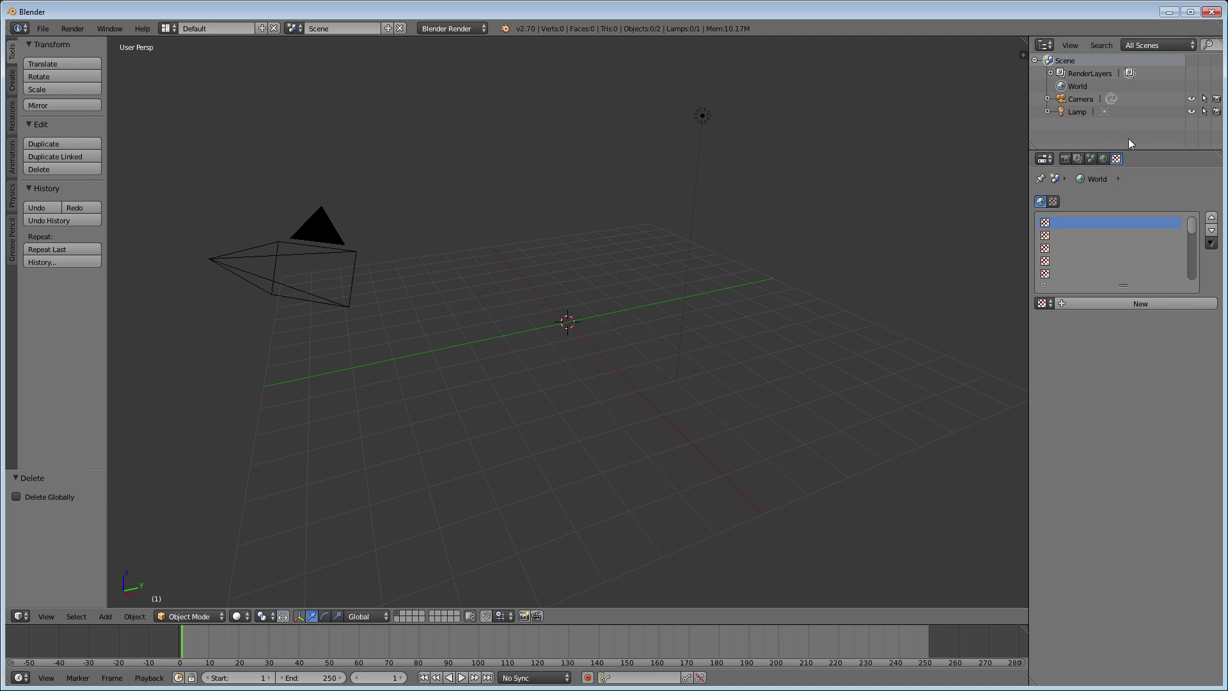
pyautogui.click(1113, 304)
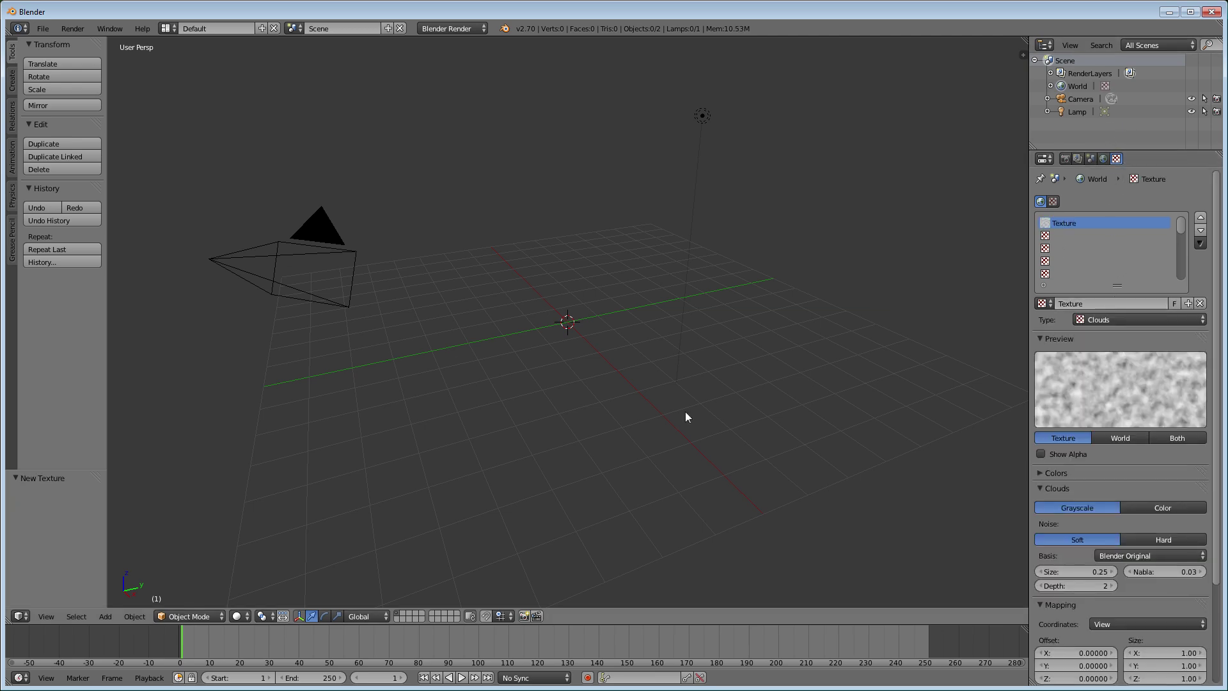
pyautogui.click(1113, 321)
pyautogui.click(1098, 136)
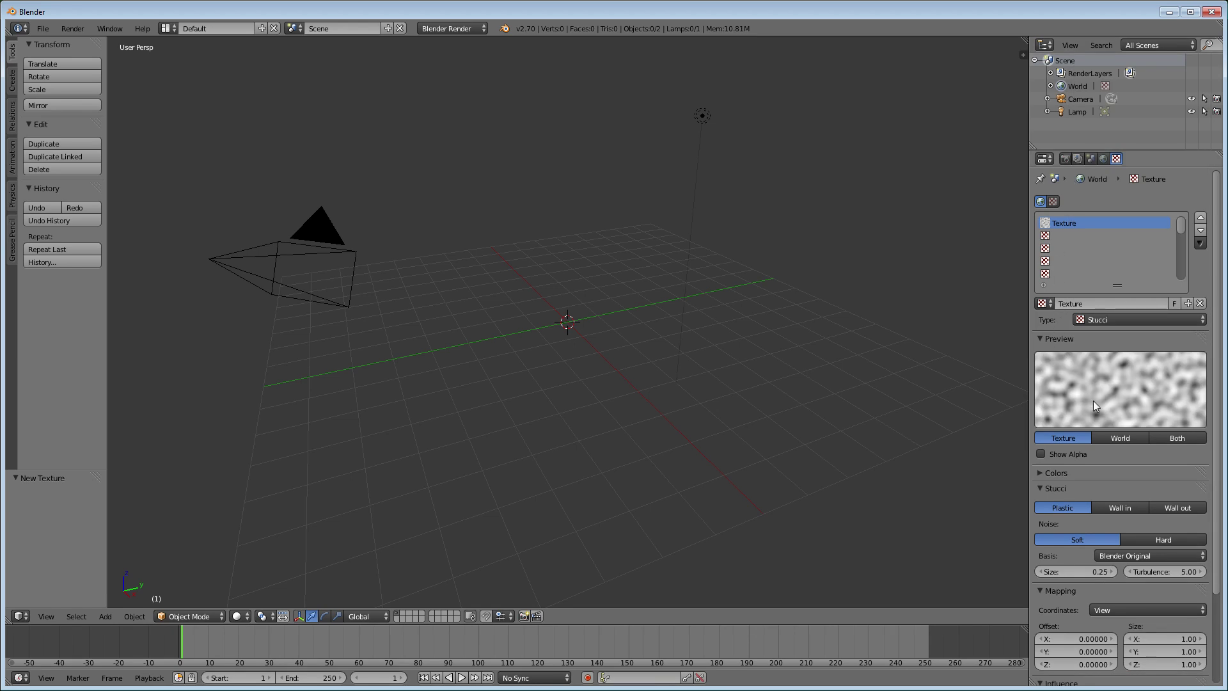
# Enable the color ramp for the Stucci texture
pyautogui.click(1040, 473)
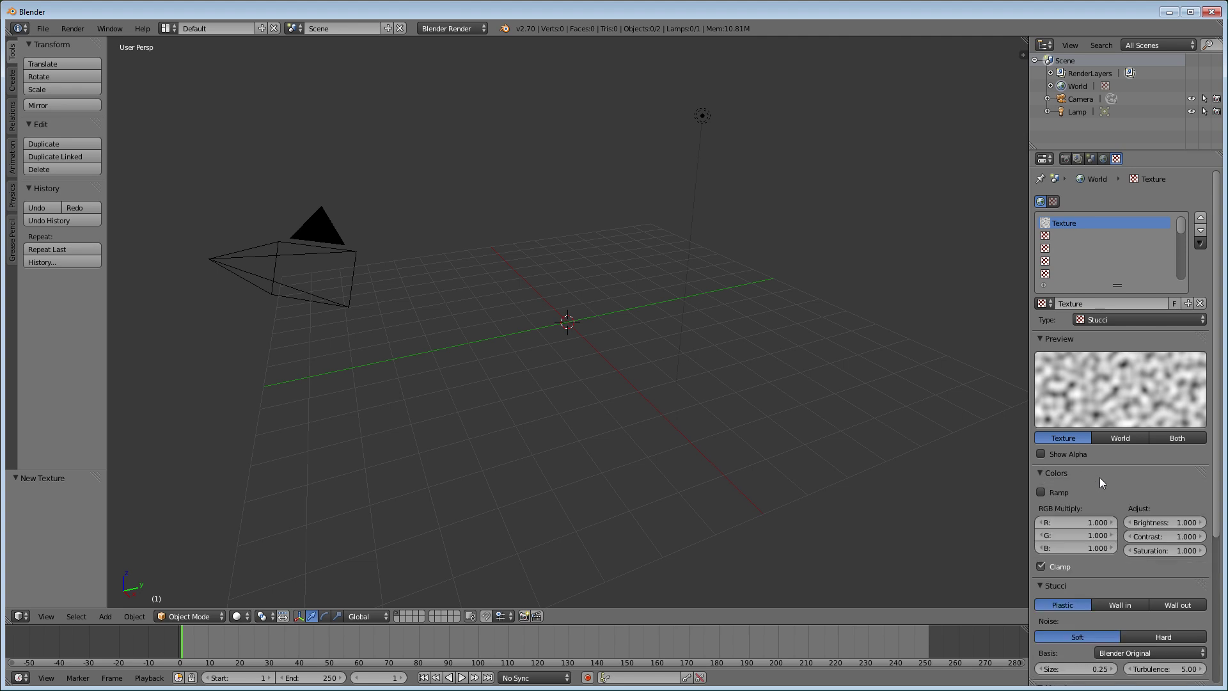
pyautogui.scroll(-2, 1108, 477)
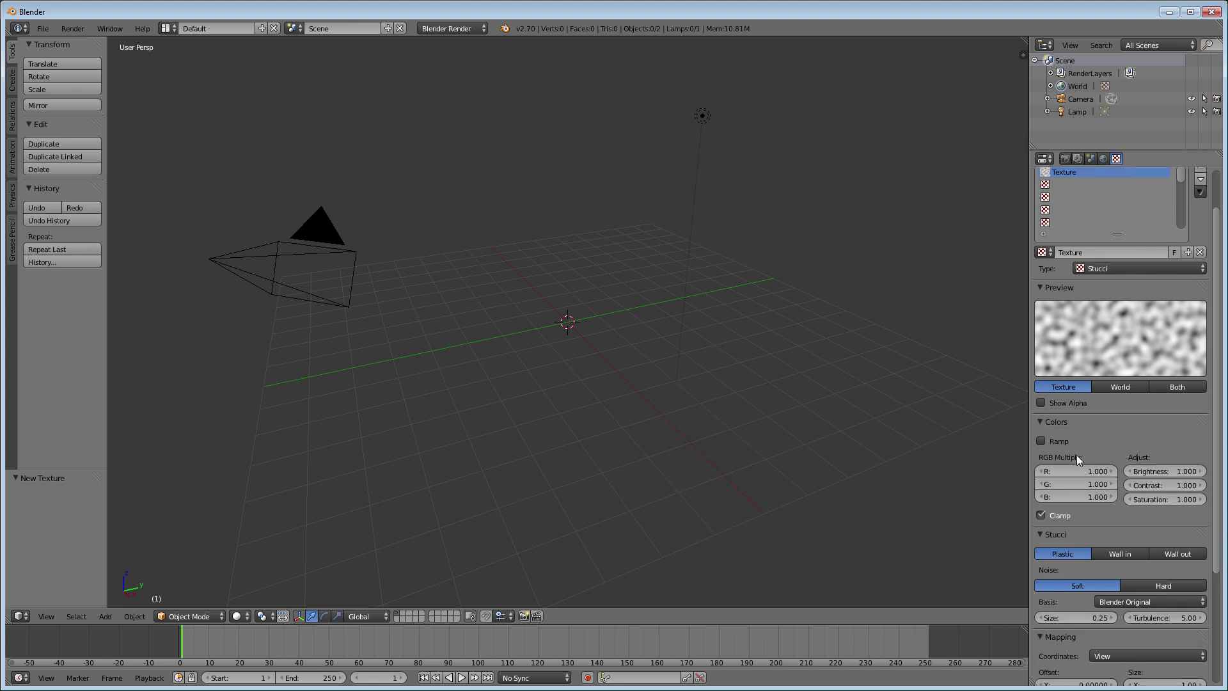
pyautogui.click(1045, 421)
pyautogui.click(1045, 421)
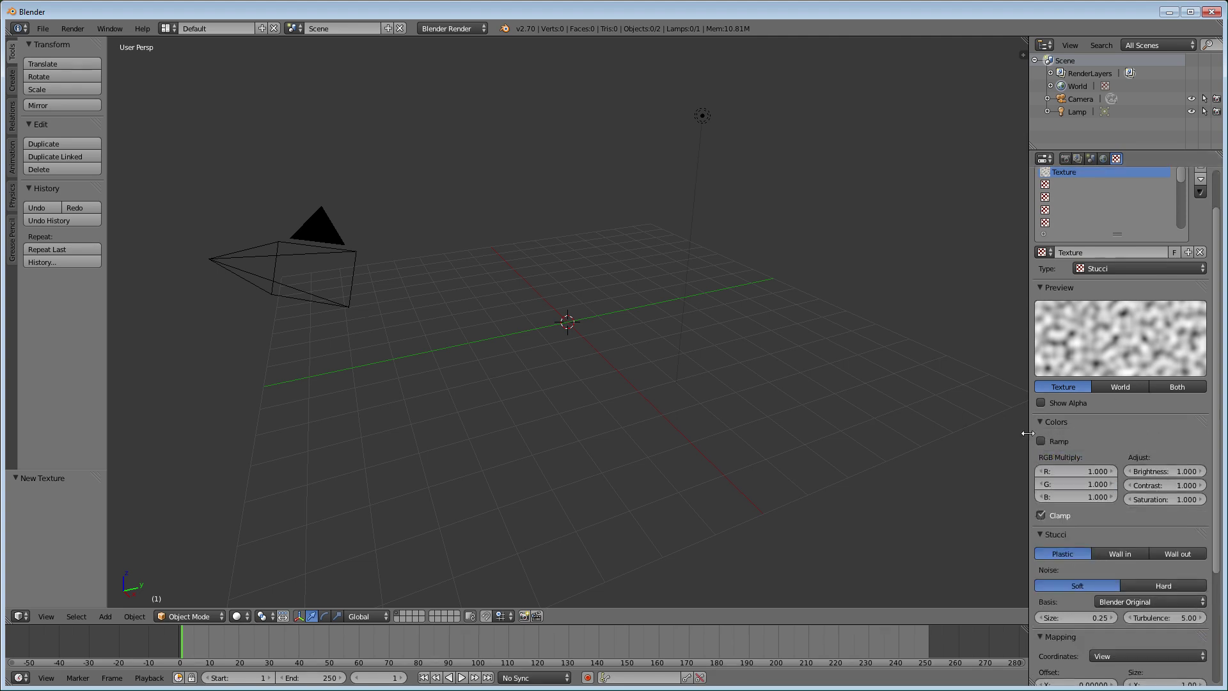
pyautogui.click(1040, 441)
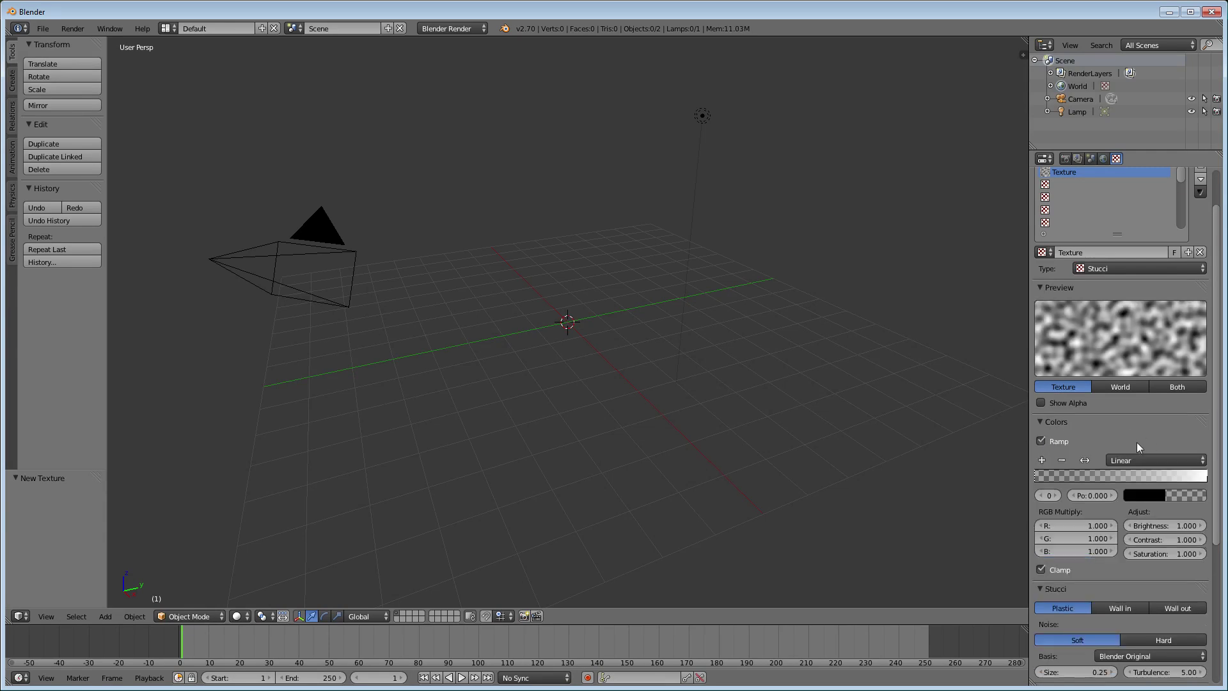
# Set the Stucci pattern to Wall in and its noise size to 0.001
pyautogui.scroll(-7, 1062, 436)
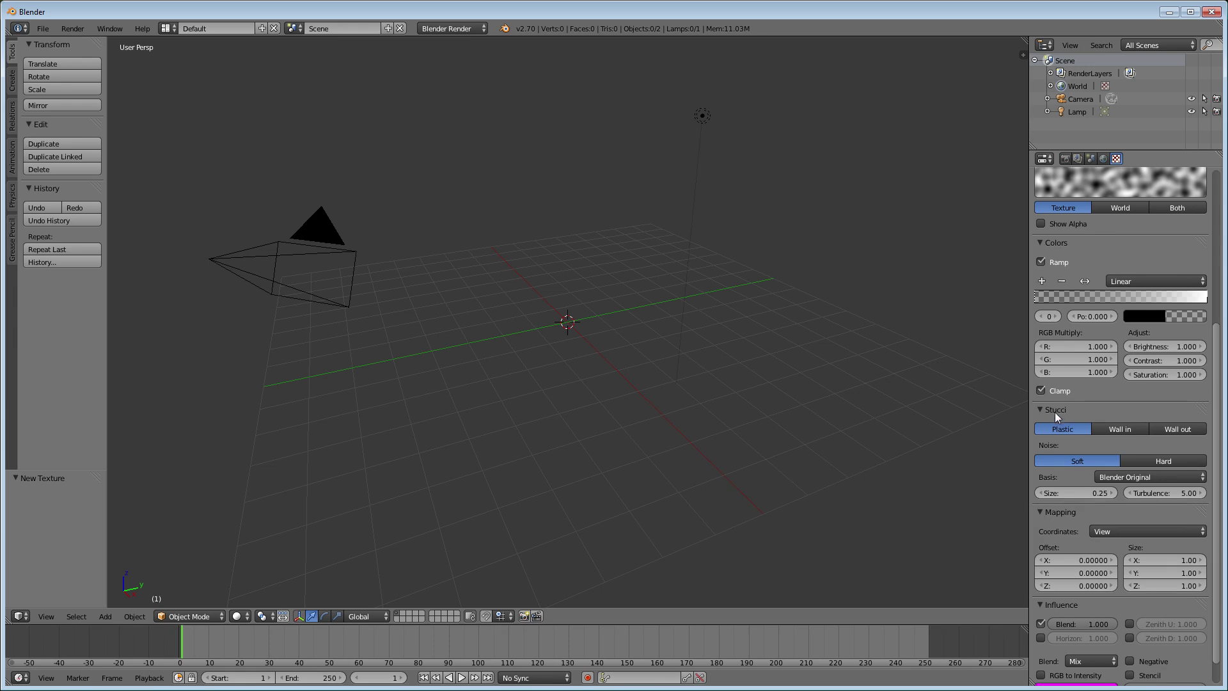
pyautogui.click(1119, 429)
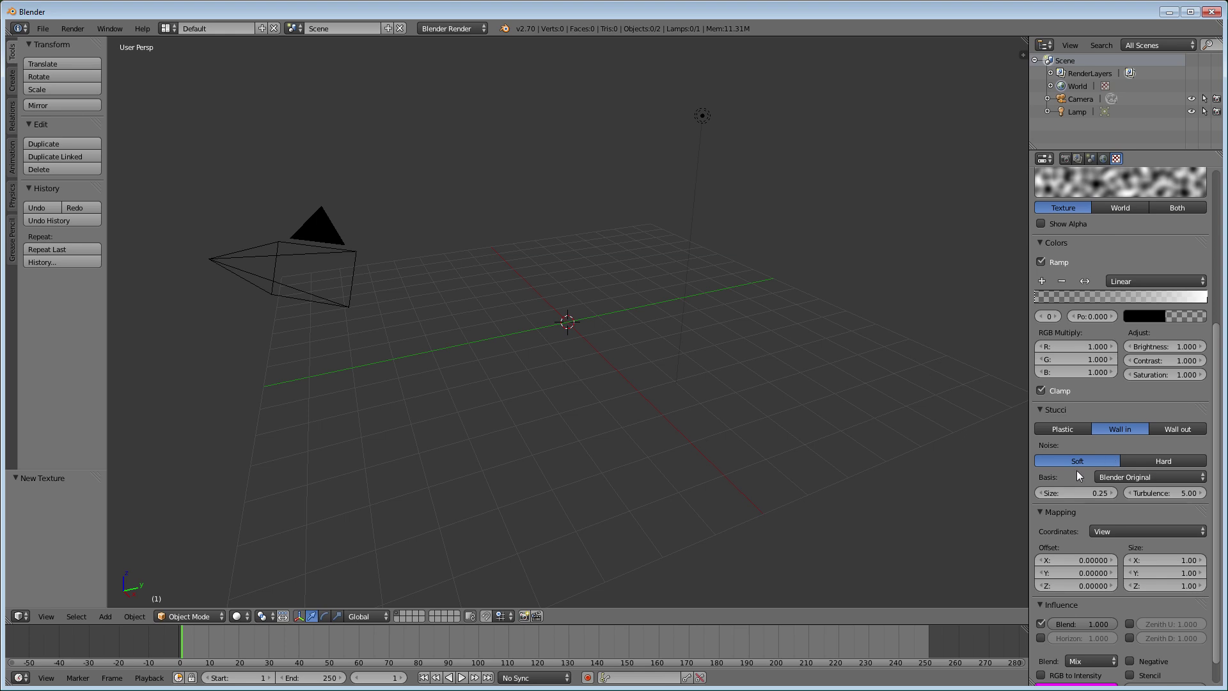
pyautogui.scroll(-1, 1076, 474)
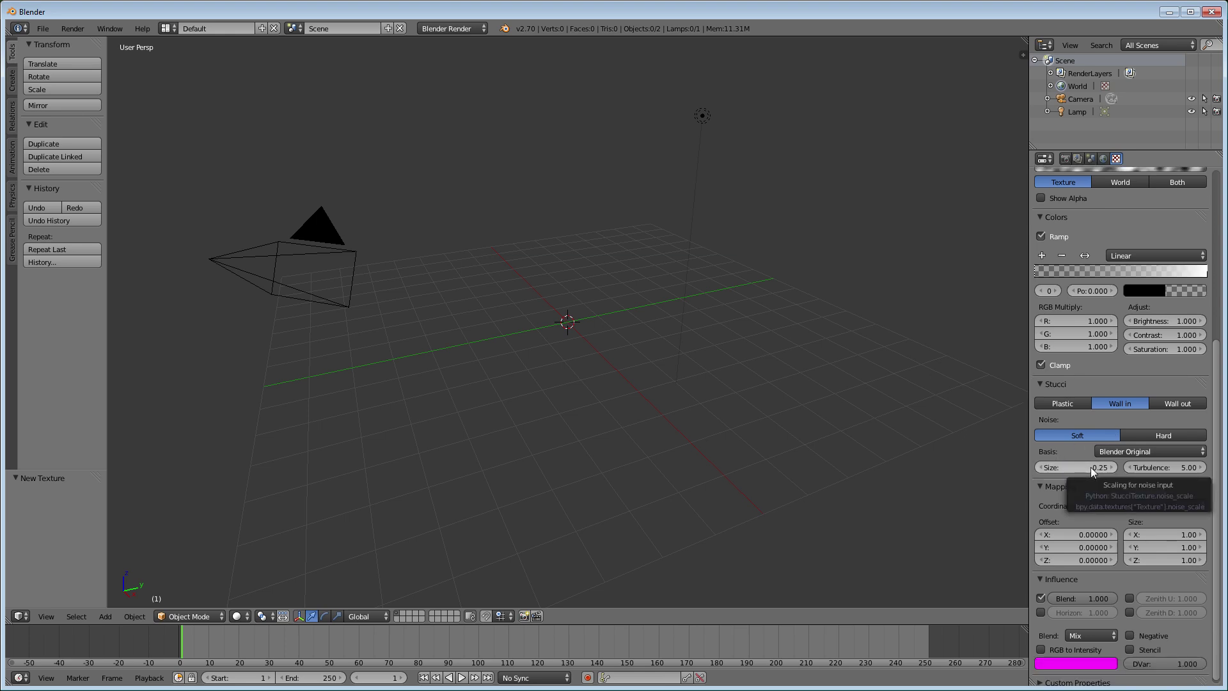
pyautogui.click(1088, 467)
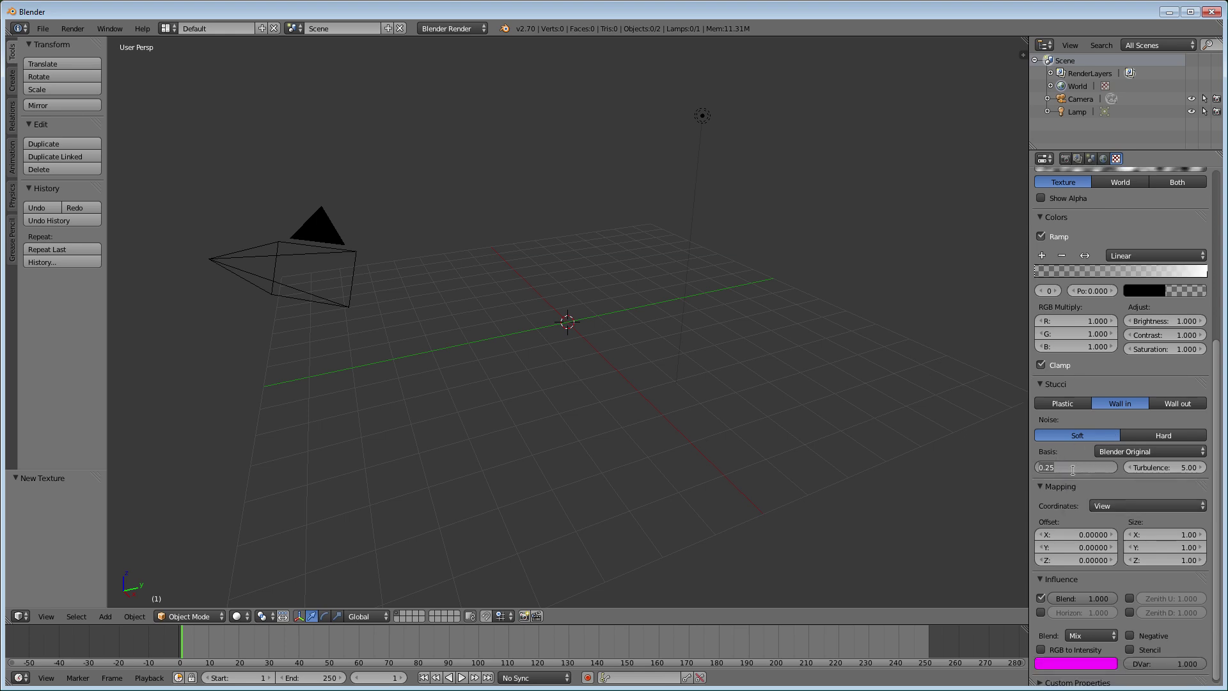
pyautogui.write('.001')
# Make the texture influence Horizon instead of Blend
pyautogui.click(1041, 599)
pyautogui.click(1040, 599)
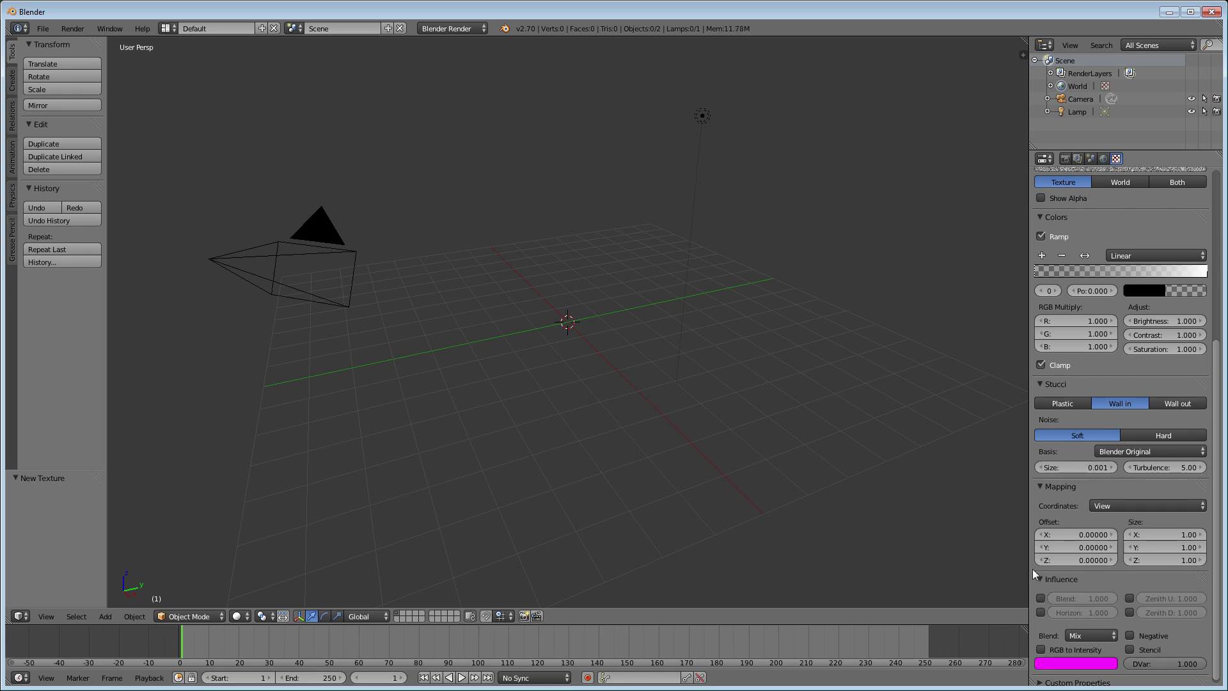
pyautogui.click(1040, 613)
pyautogui.scroll(-1, 1046, 570)
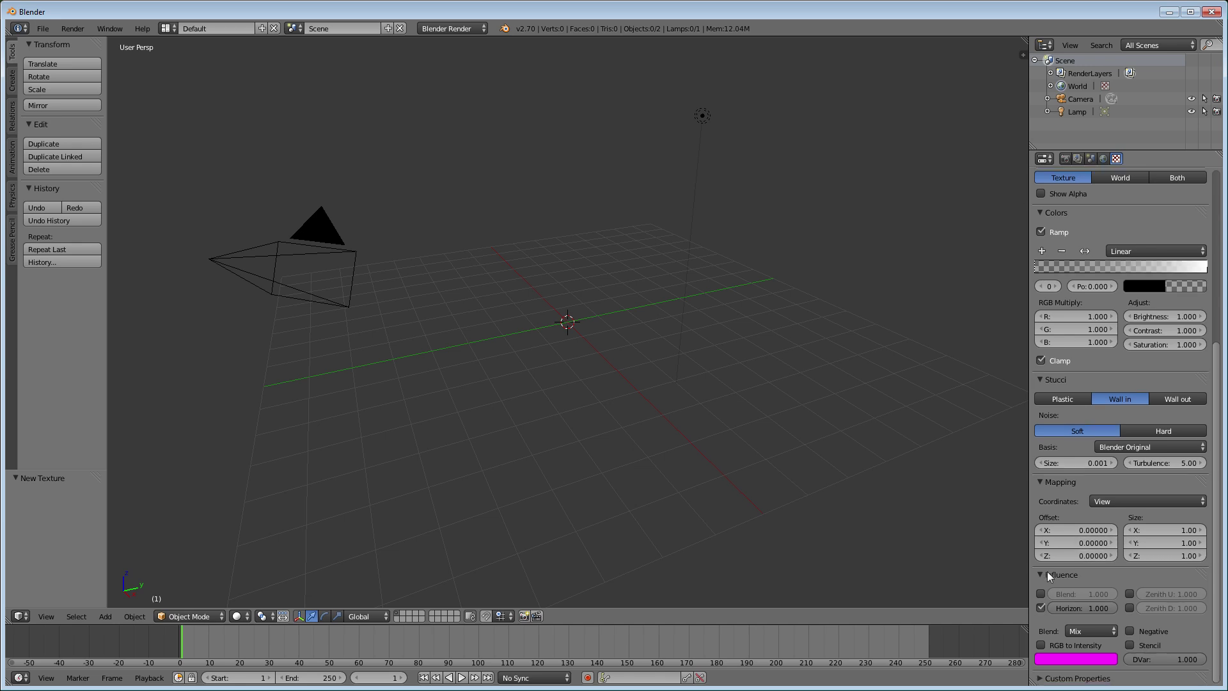
# Move the color ramp's black stop to about position 0.915 and check the result in the World preview
pyautogui.scroll(6, 1085, 506)
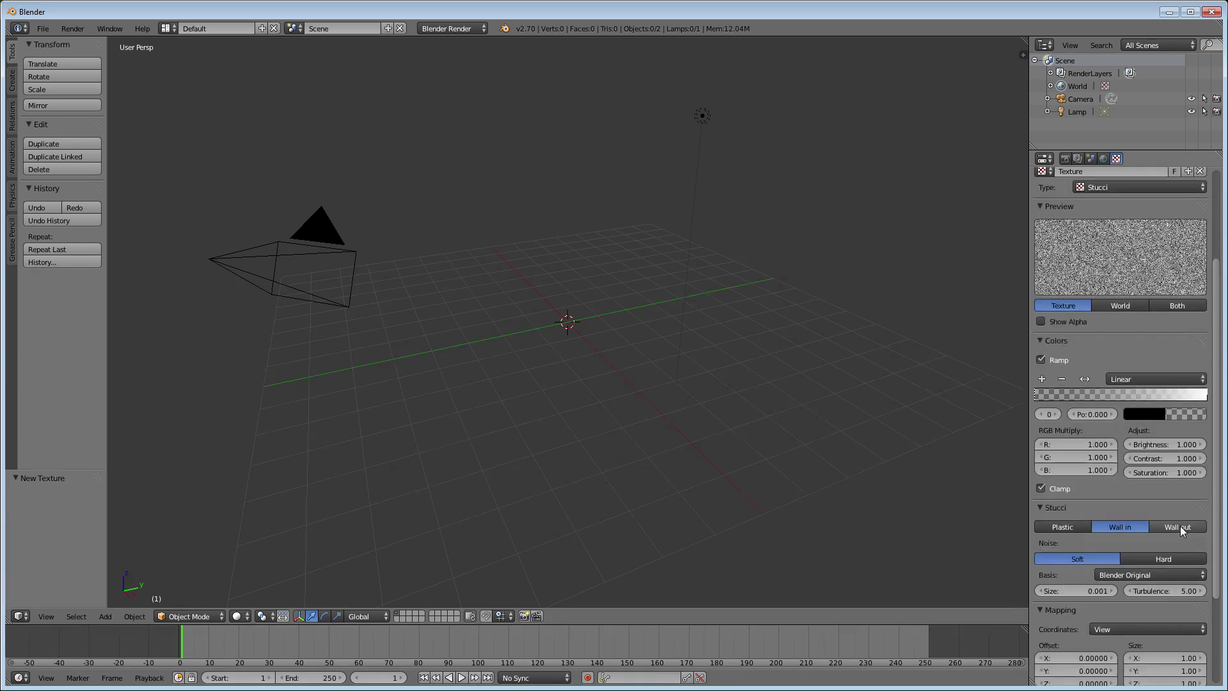
pyautogui.scroll(2, 1177, 526)
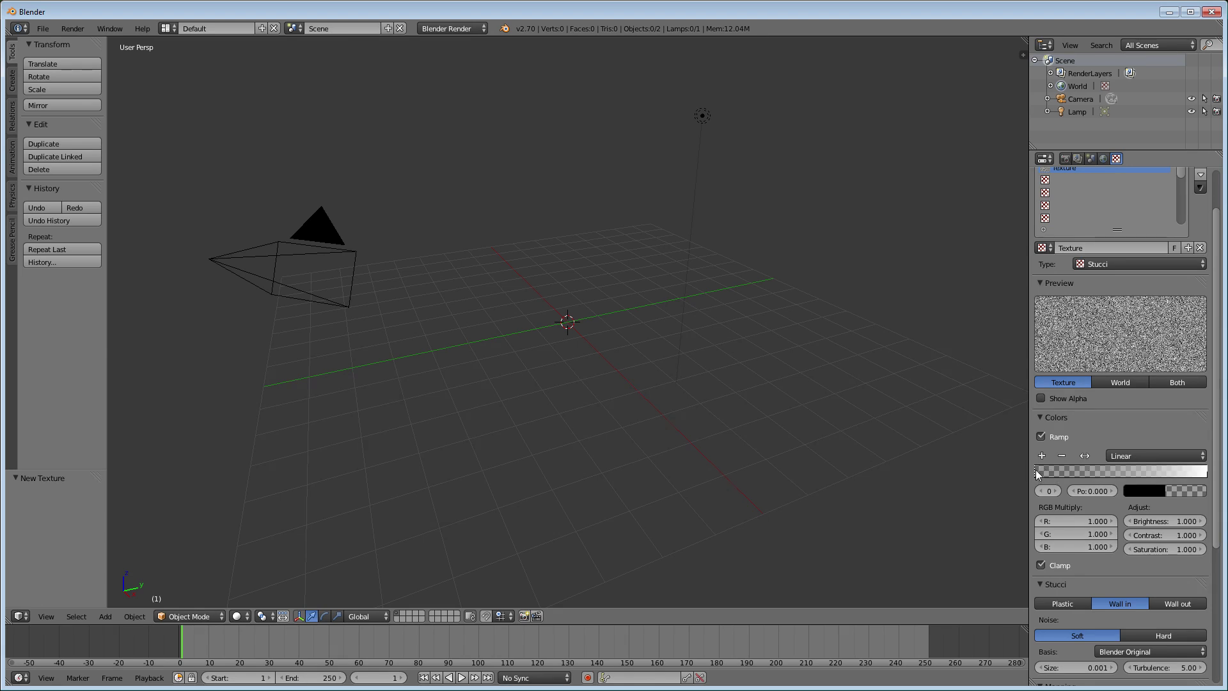
pyautogui.moveTo(1040, 471); pyautogui.dragTo(1193, 477)
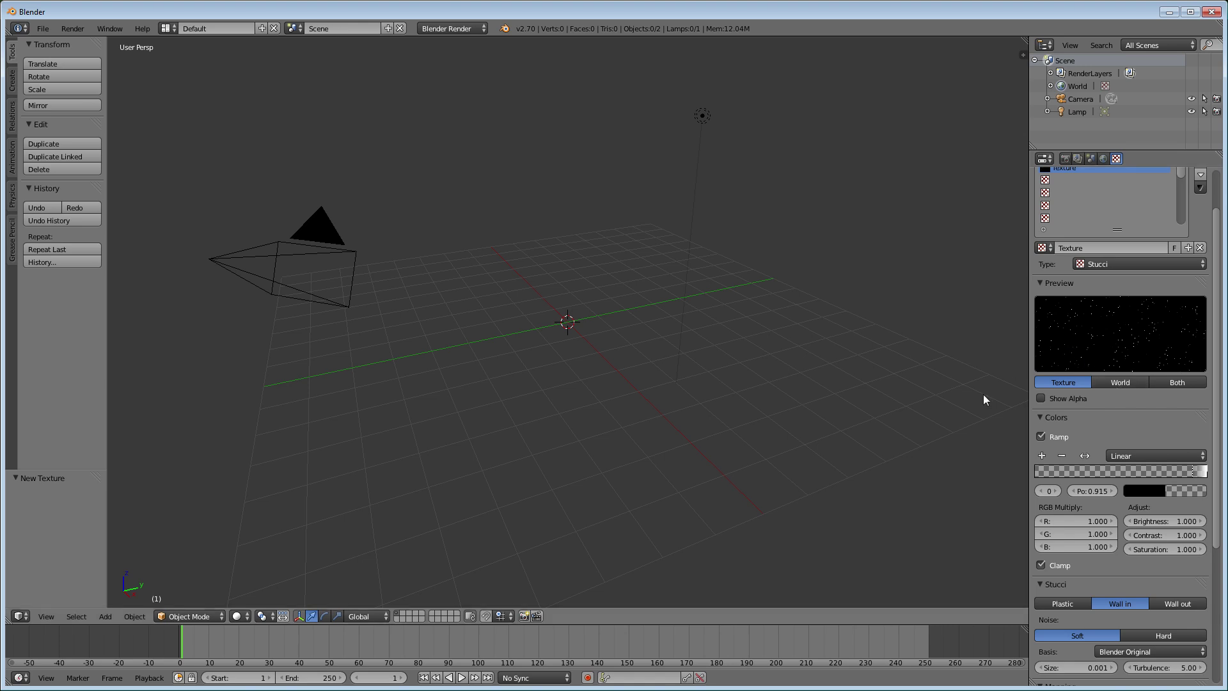
pyautogui.click(1117, 383)
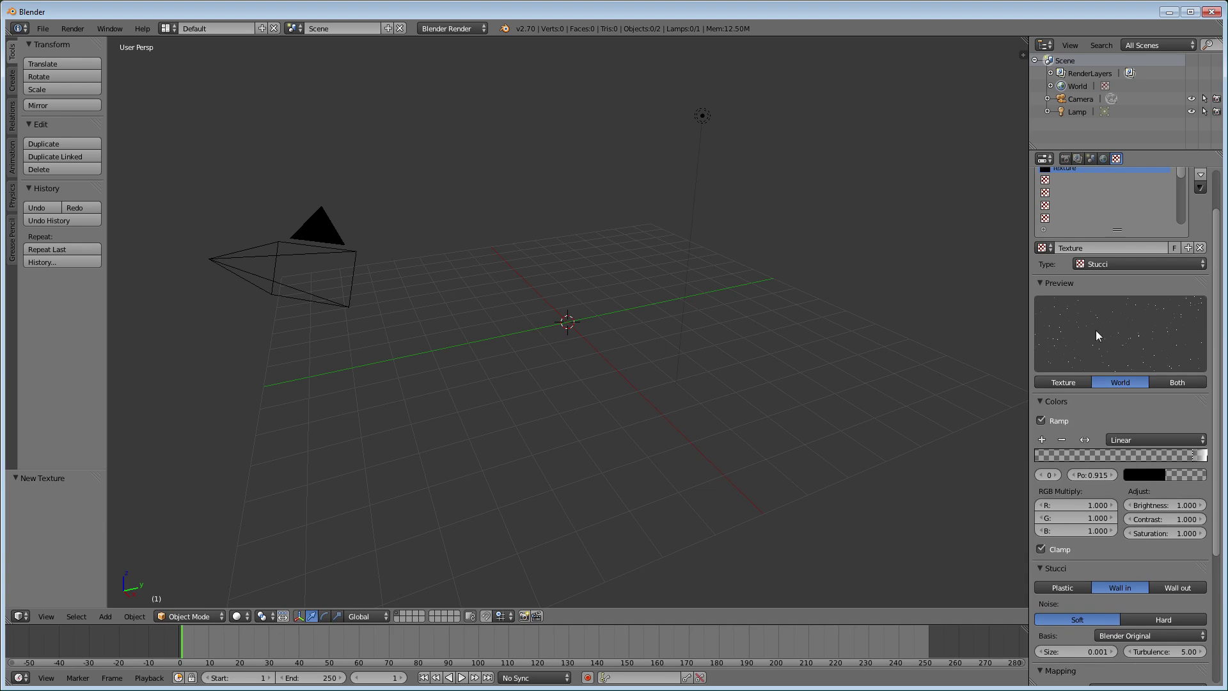
pyautogui.click(1065, 383)
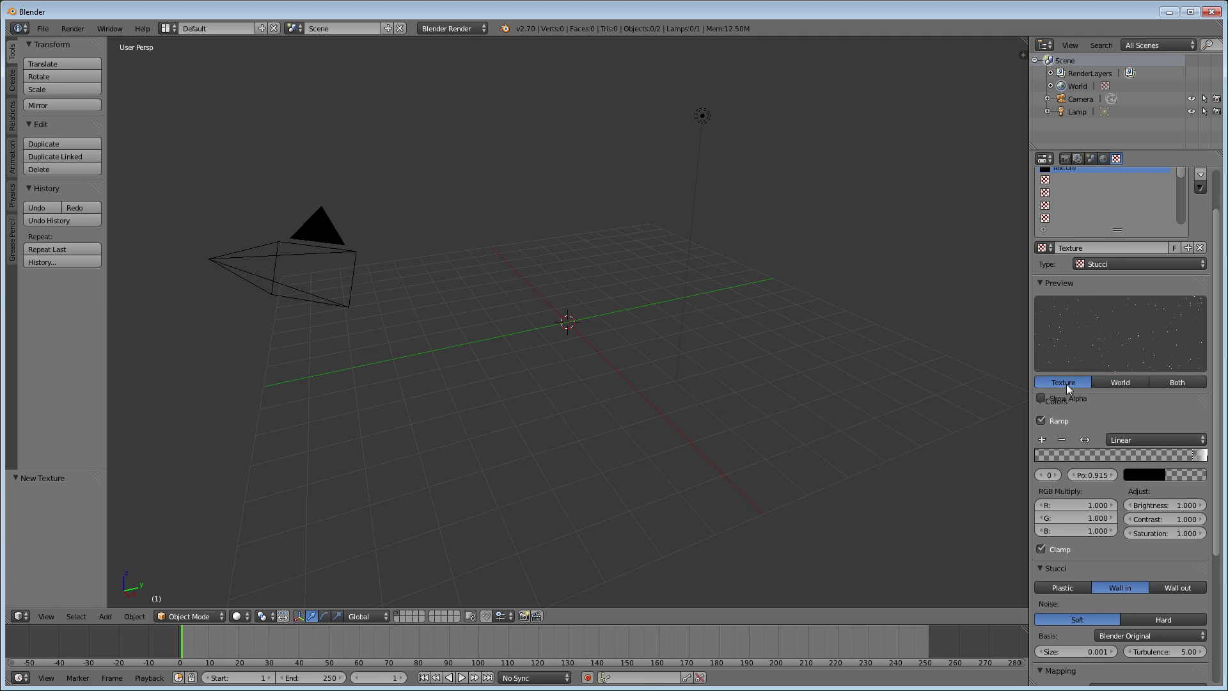
# Enable Blend Sky and Real Sky for the World
pyautogui.click(1103, 159)
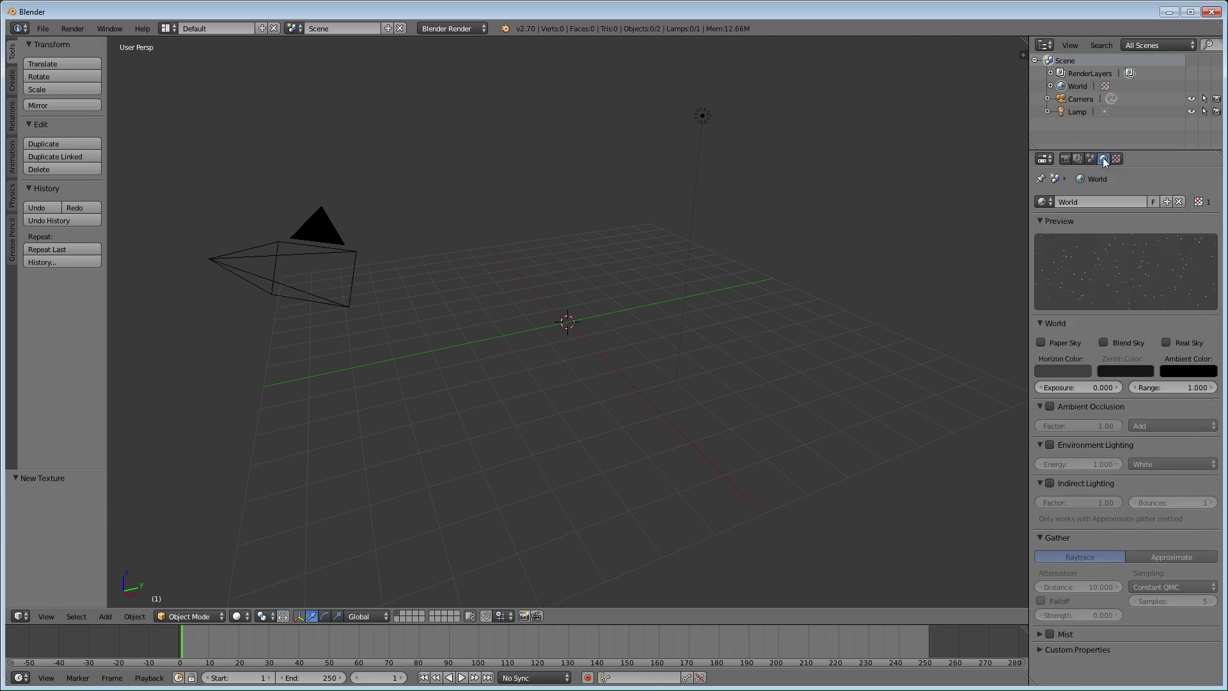
pyautogui.click(1104, 342)
pyautogui.click(1167, 343)
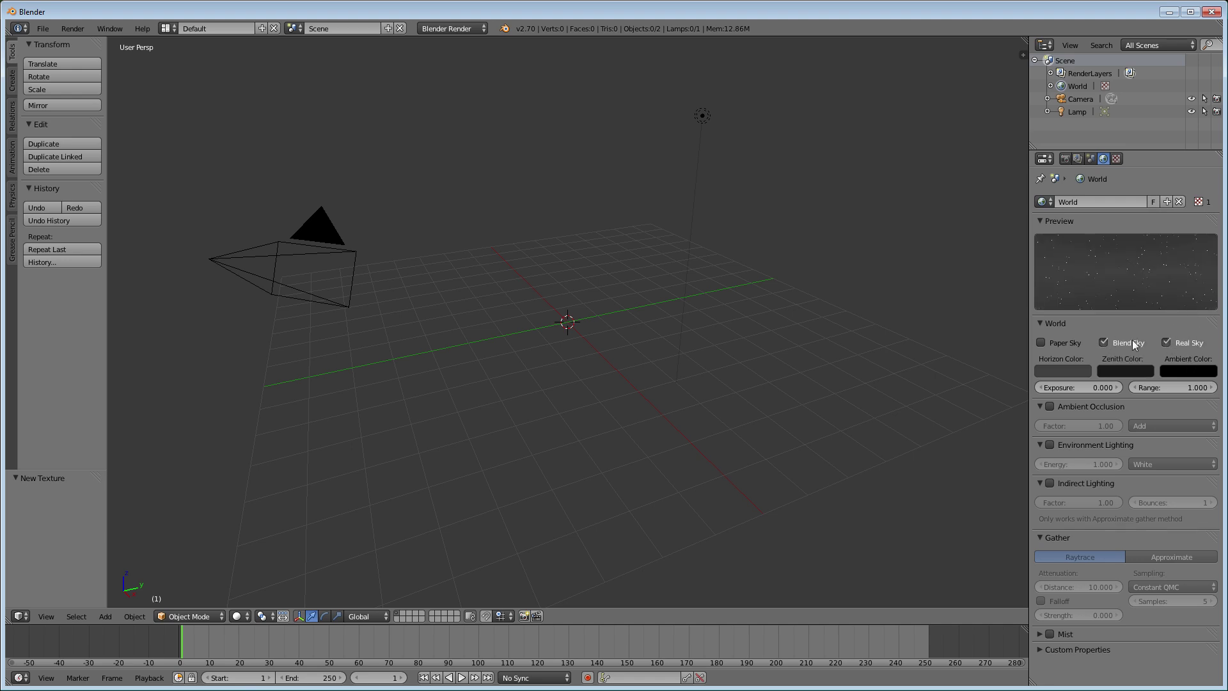
# Darken the World's zenith color to pure black (RGB 0.000) and its horizon color to nearly black
pyautogui.click(1134, 374)
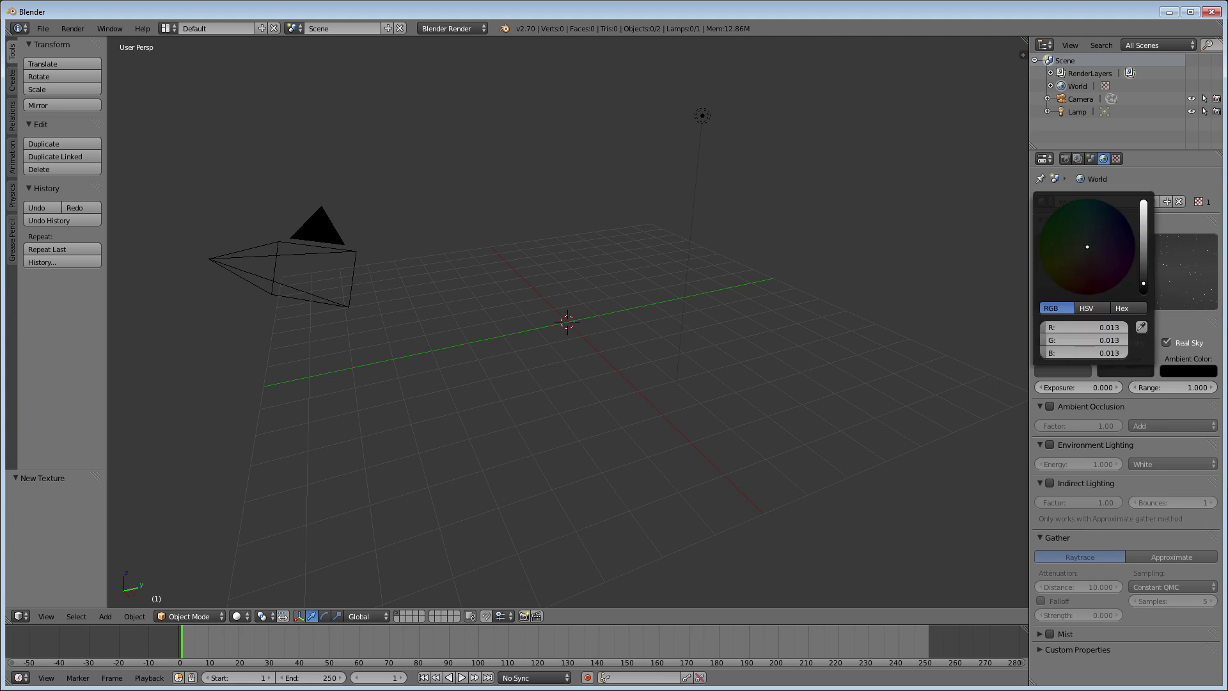
pyautogui.moveTo(1144, 283); pyautogui.dragTo(1147, 298)
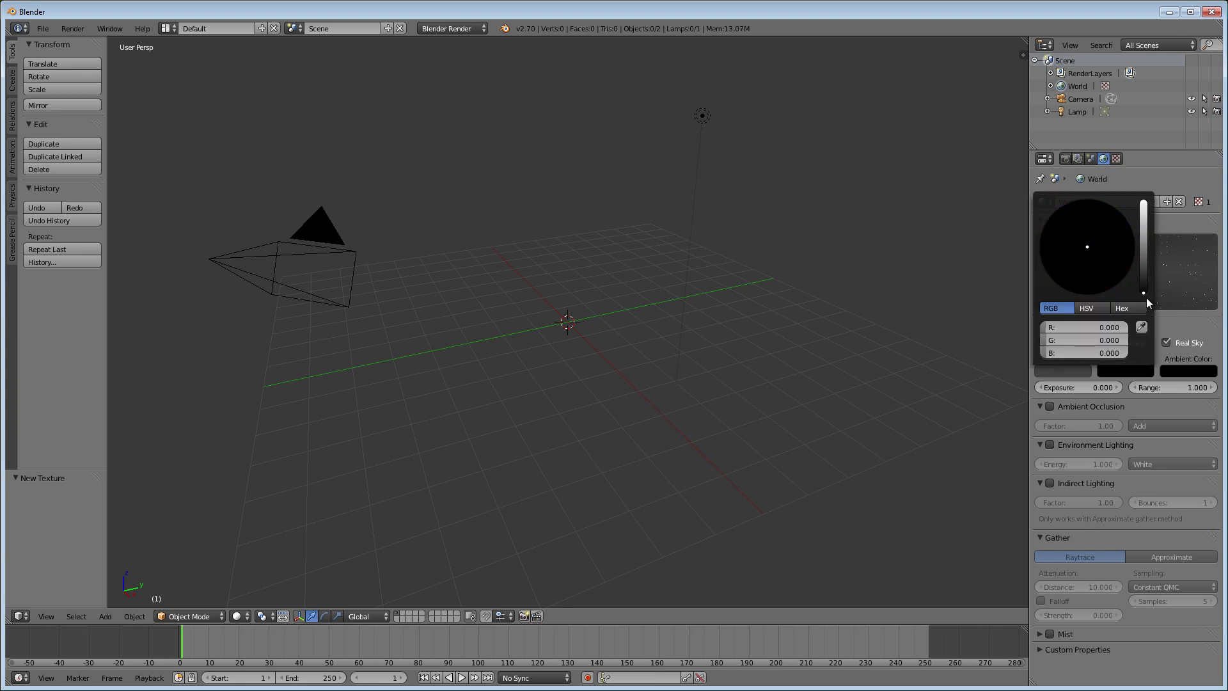
pyautogui.click(1067, 371)
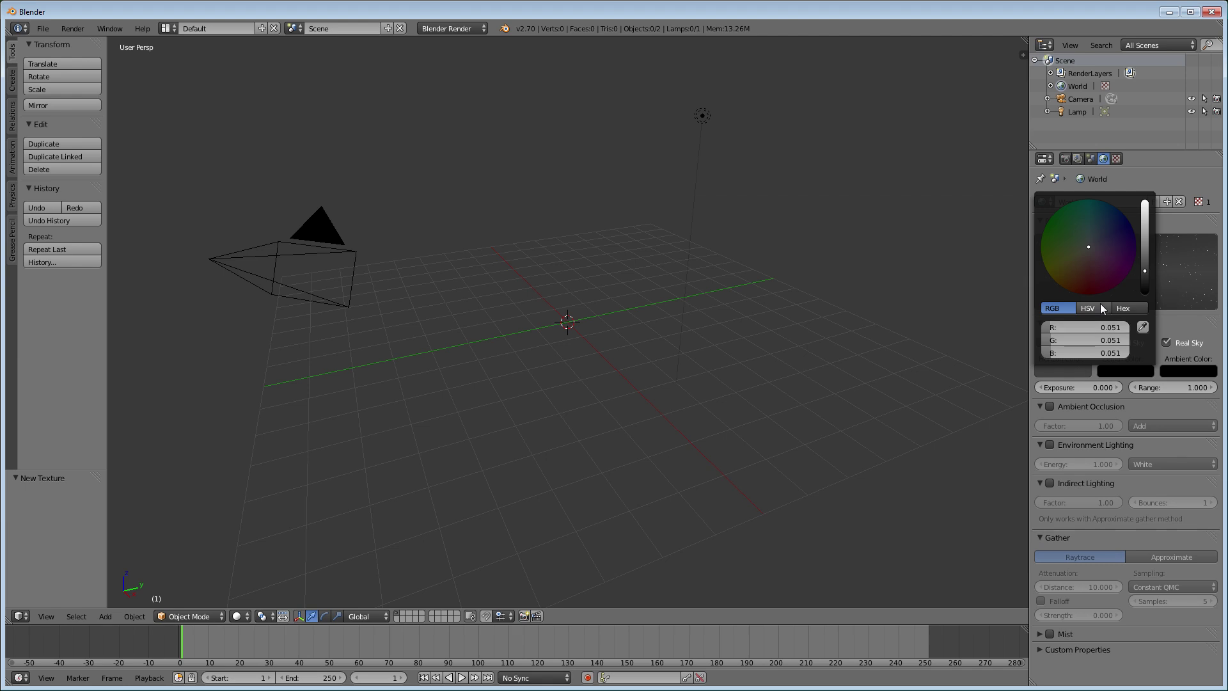
pyautogui.moveTo(1146, 270); pyautogui.dragTo(1145, 279)
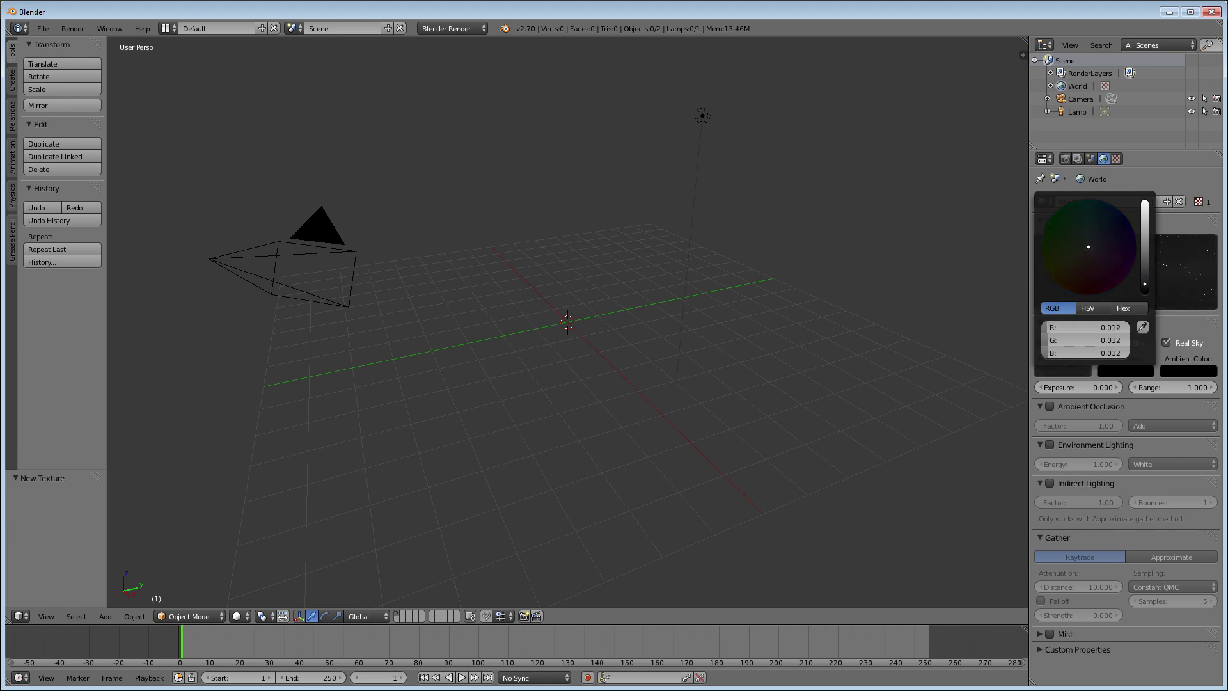
pyautogui.moveTo(1145, 283); pyautogui.dragTo(1145, 289)
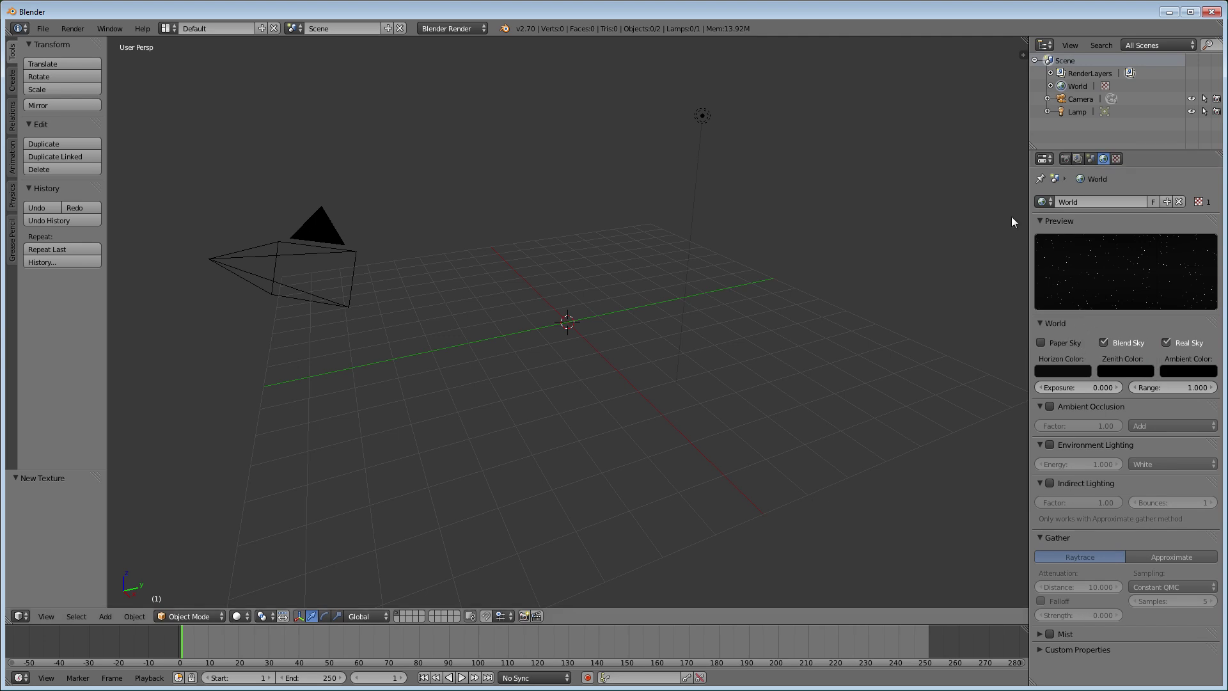
# Render the scene to check the starry background, then return to the 3D view
pyautogui.click(1065, 158)
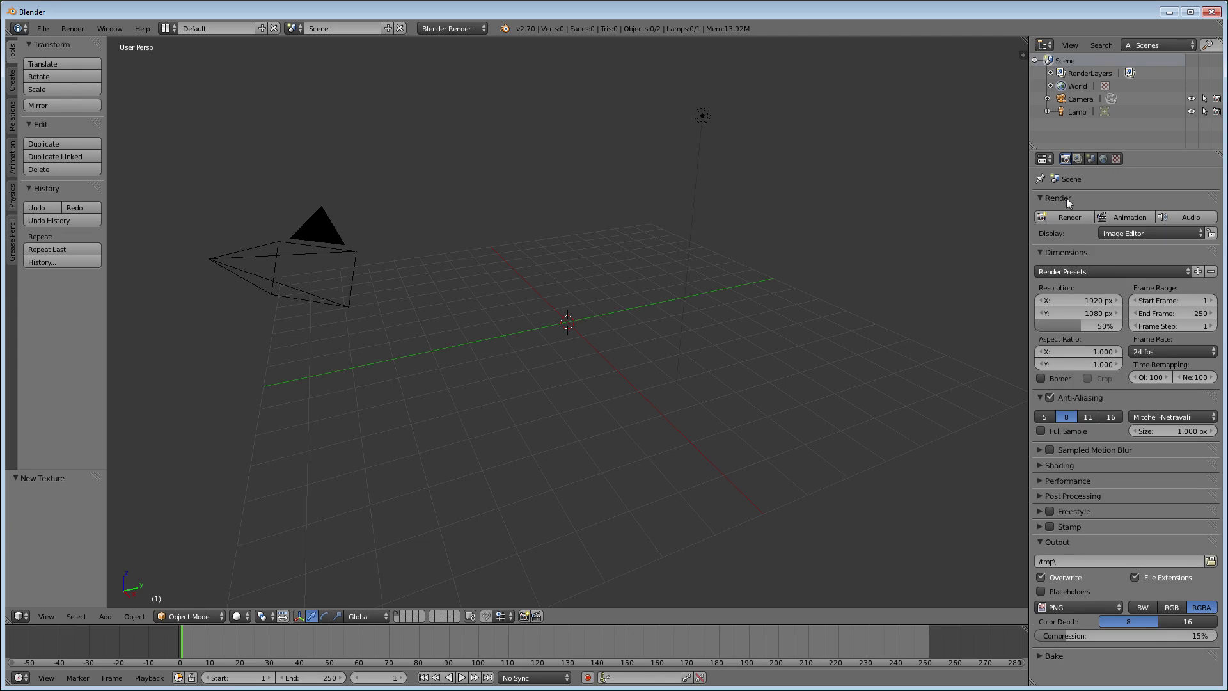
pyautogui.click(1071, 219)
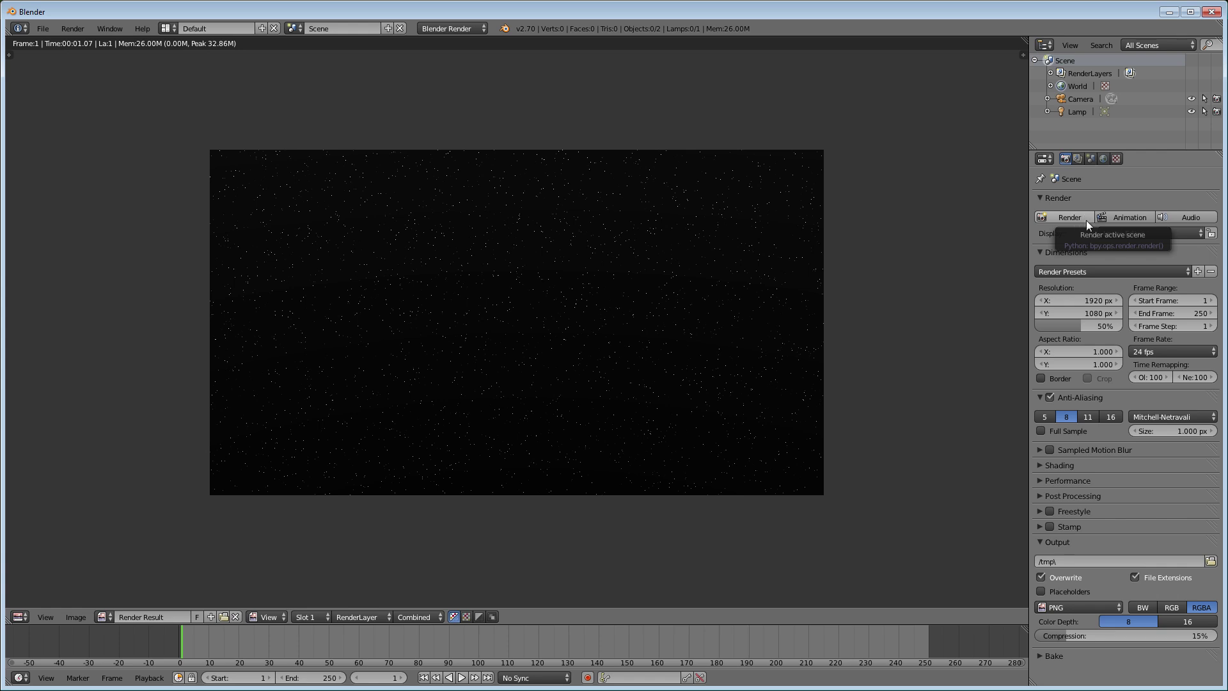
pyautogui.press('Escape')
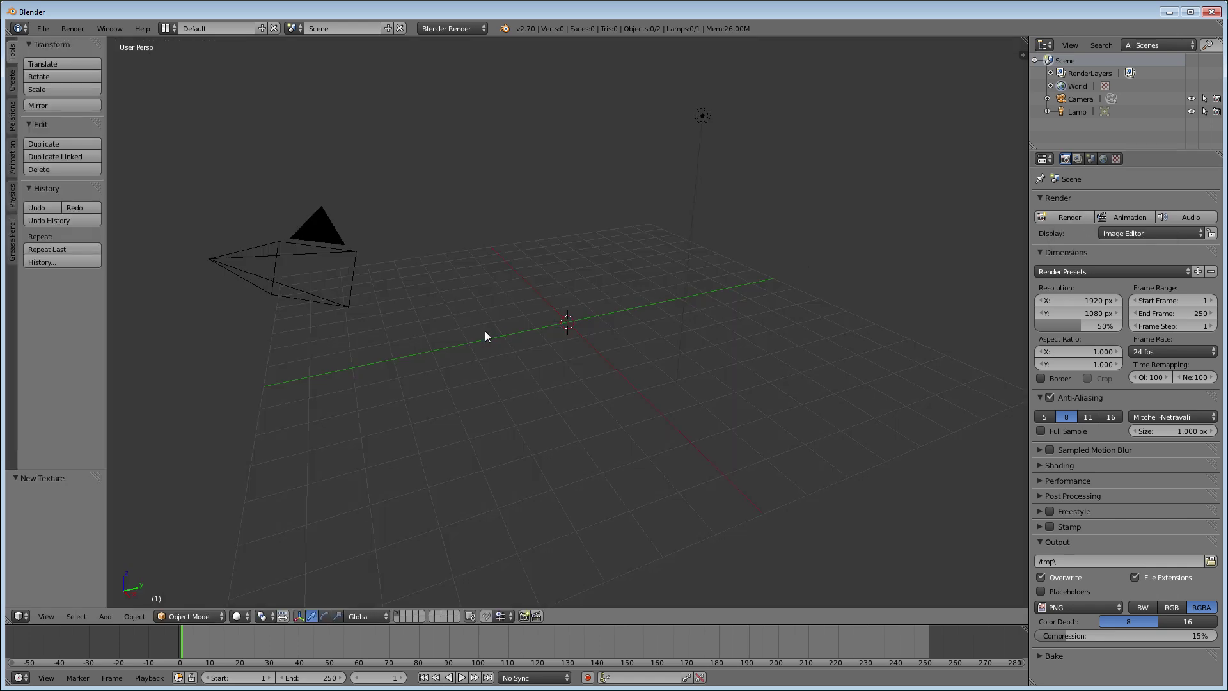
# Add a cube mesh at the scene's center and render it against the star background
pyautogui.hotkey('shift', 'a')
pyautogui.moveTo(492, 335)
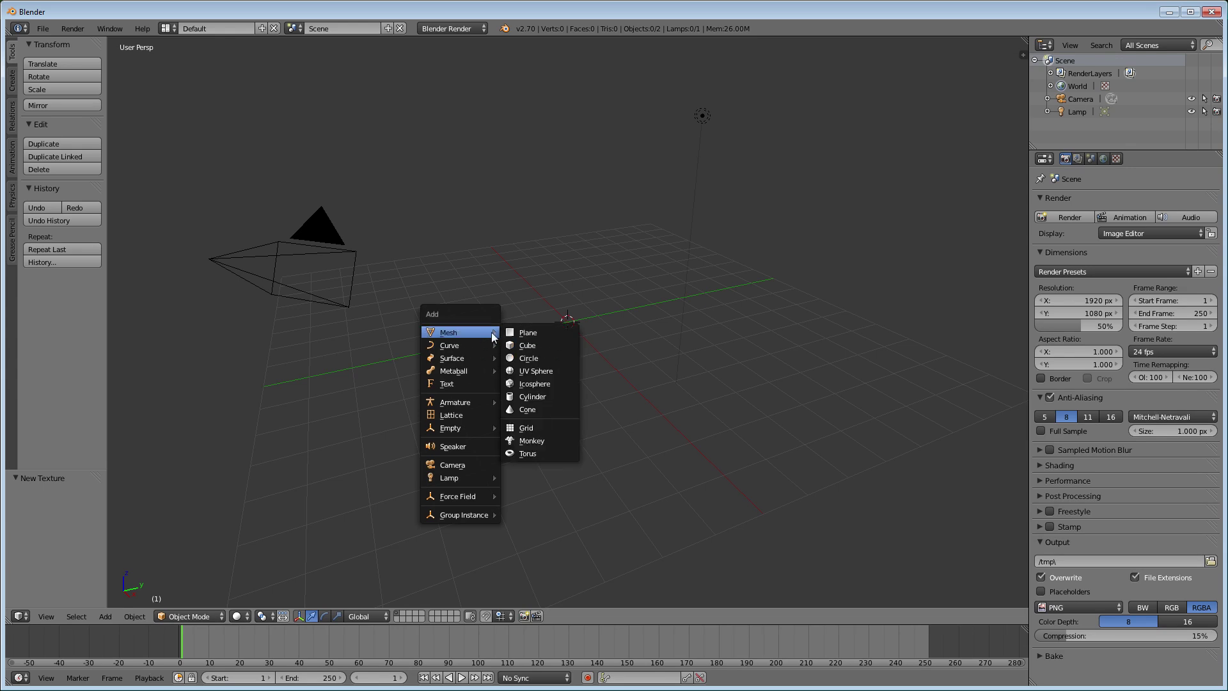
pyautogui.click(531, 344)
pyautogui.click(1063, 218)
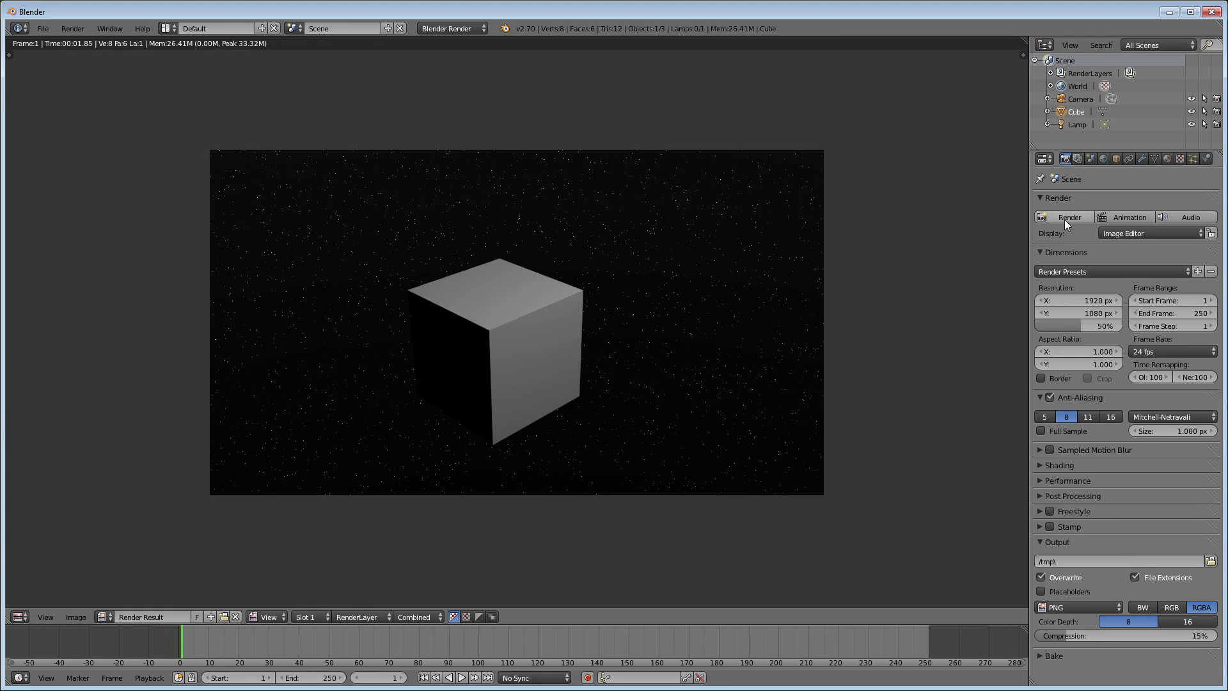
pyautogui.press('Escape')
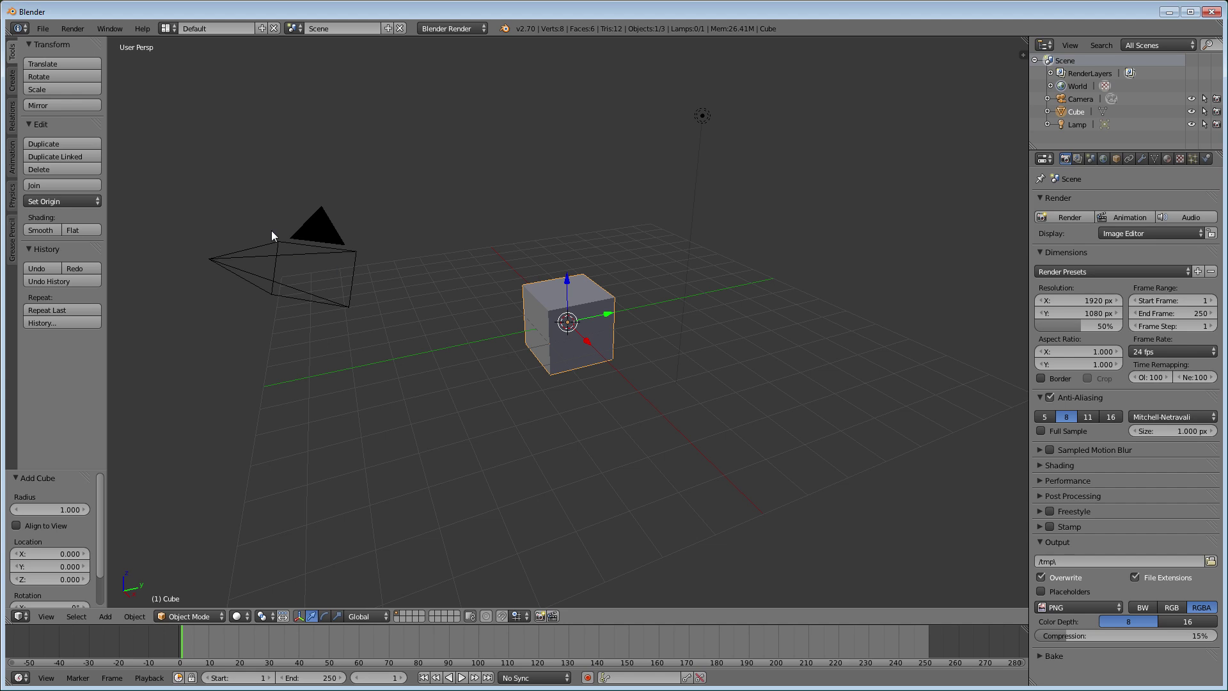
# Align the camera to a view of the cube from another side, render the scene, and return to the 3D view
pyautogui.moveTo(721, 310); pyautogui.dragTo(590, 300, button='middle')
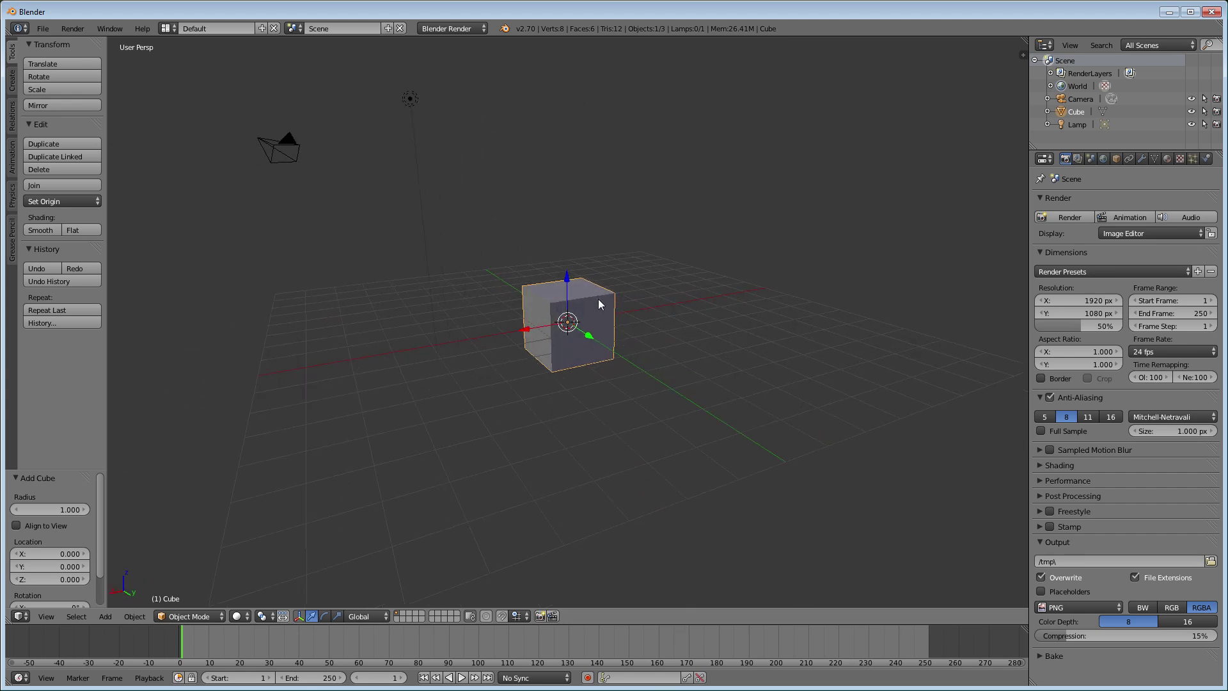
pyautogui.press('ctrl+alt+KP_0')
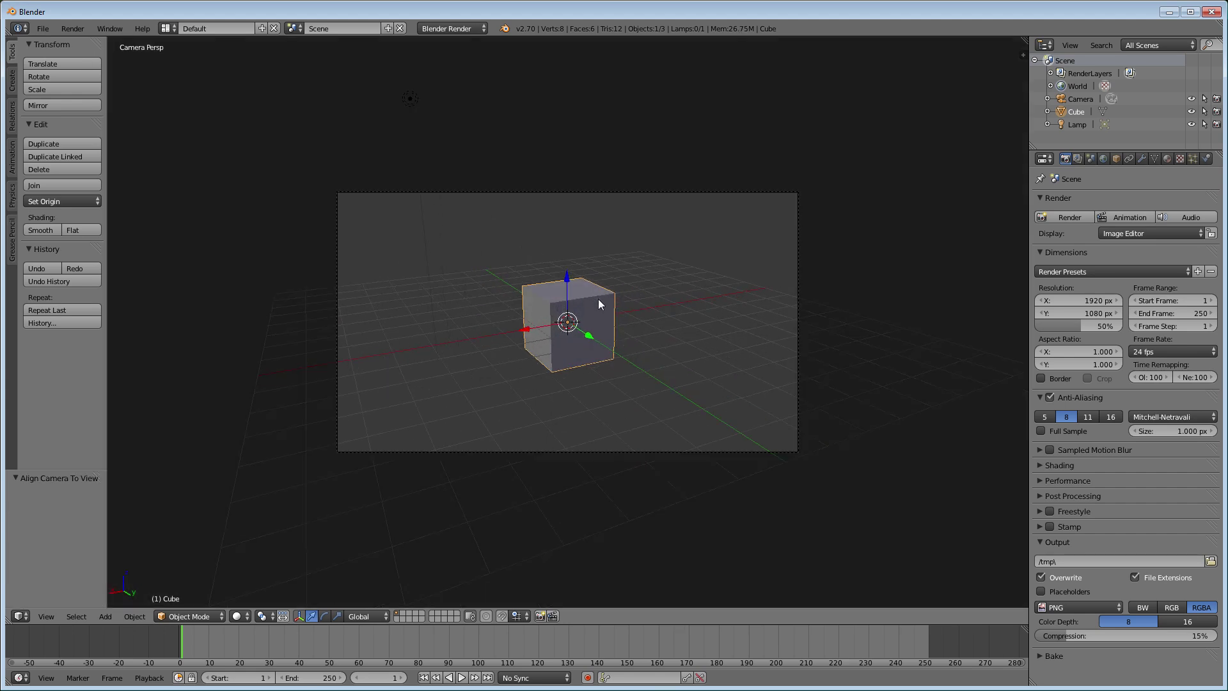
pyautogui.click(1050, 220)
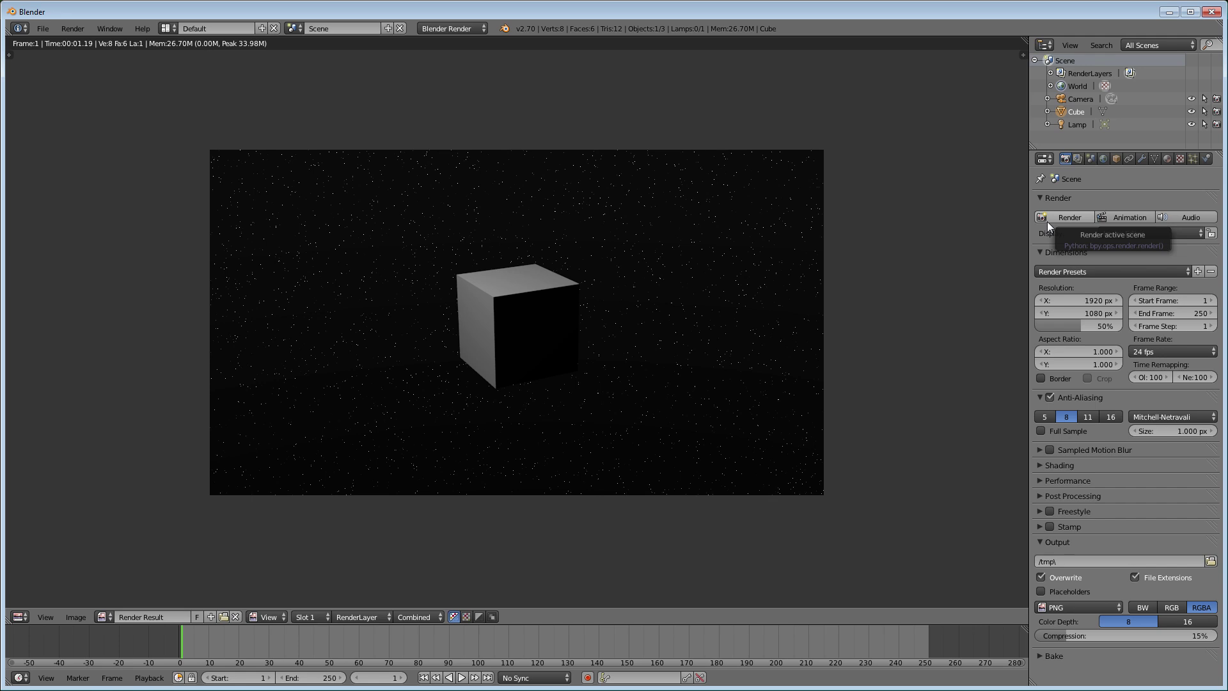
pyautogui.press('Escape')
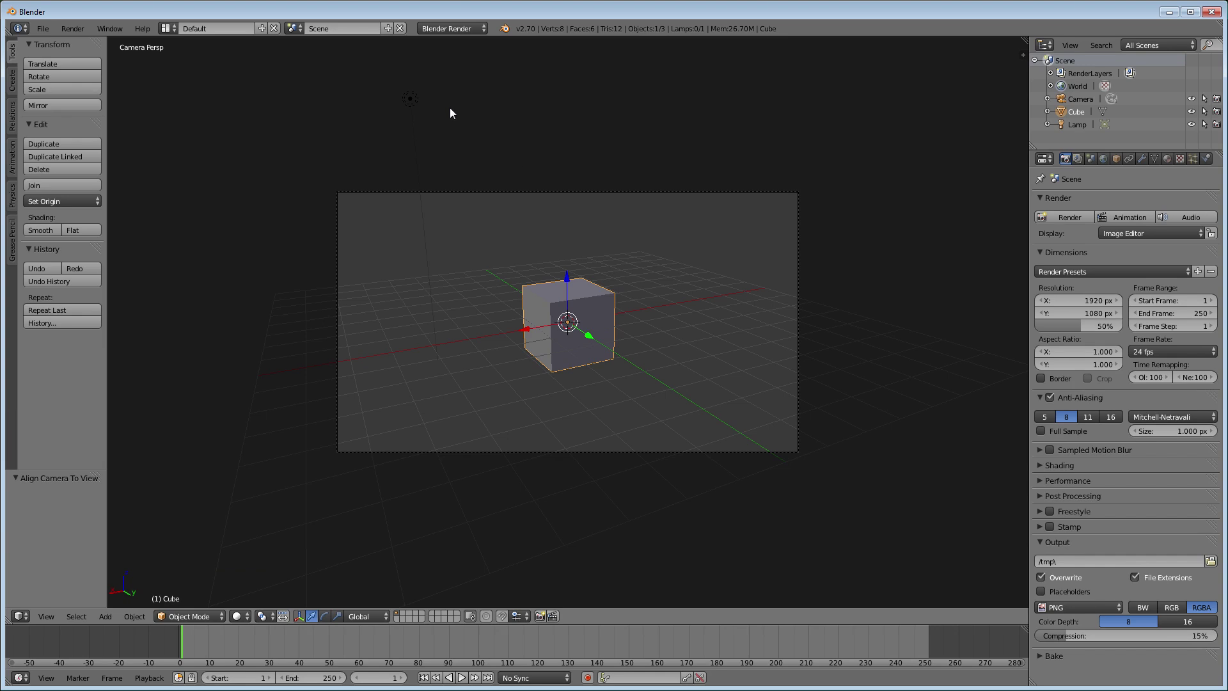
# Review the render engine choices, keep Blender Render, and render the scene again from the same camera view
pyautogui.click(467, 29)
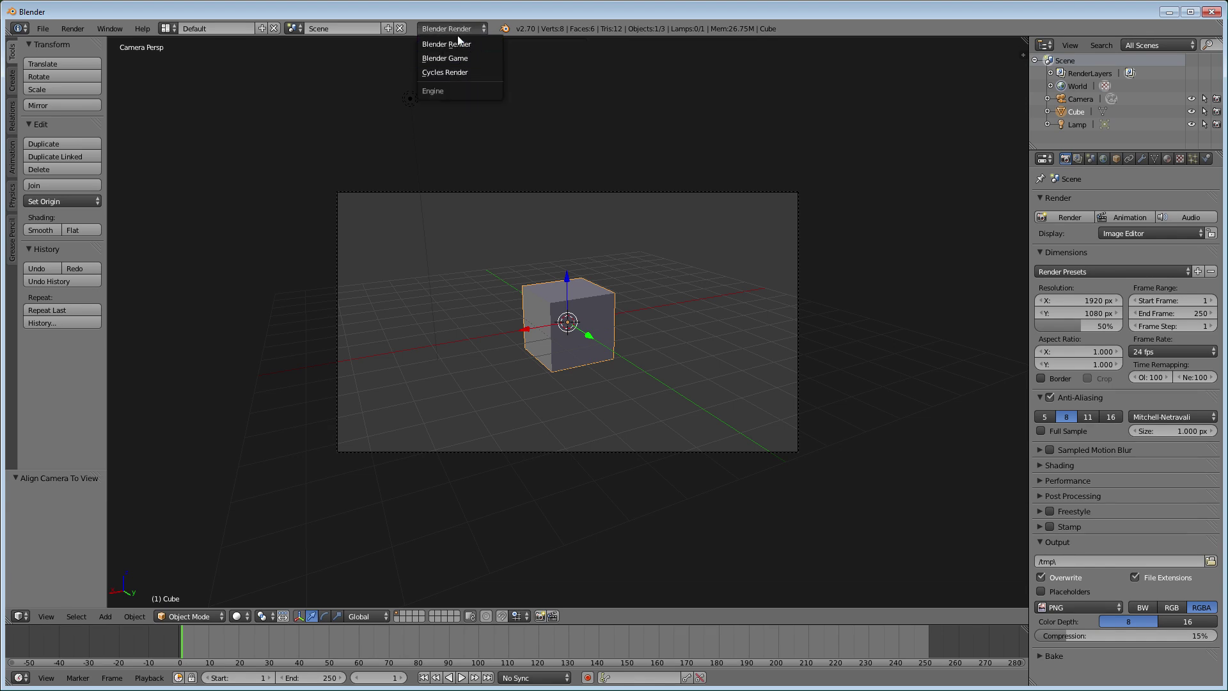
pyautogui.click(457, 30)
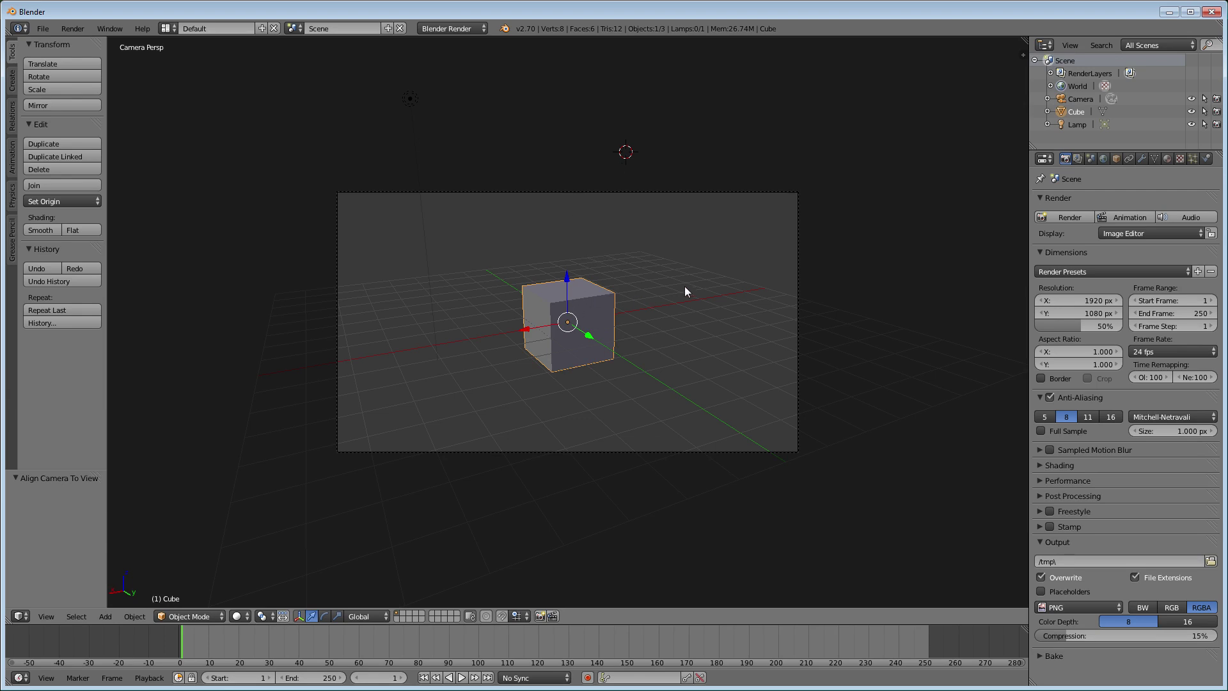
pyautogui.click(1070, 217)
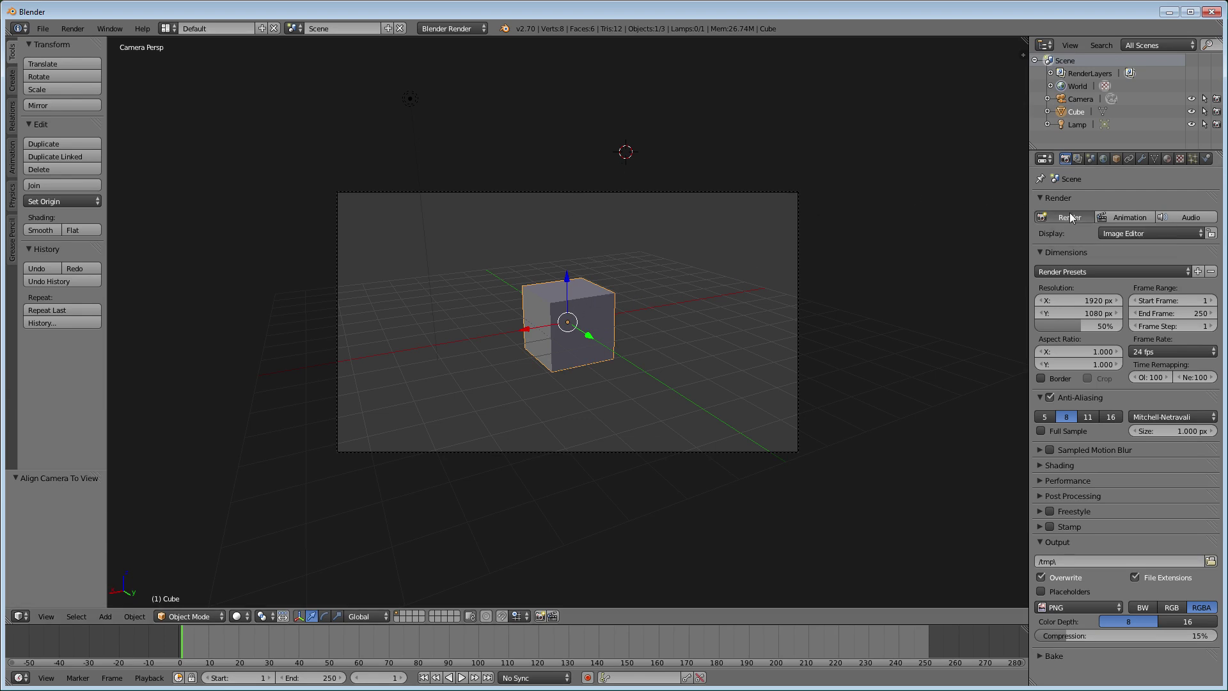